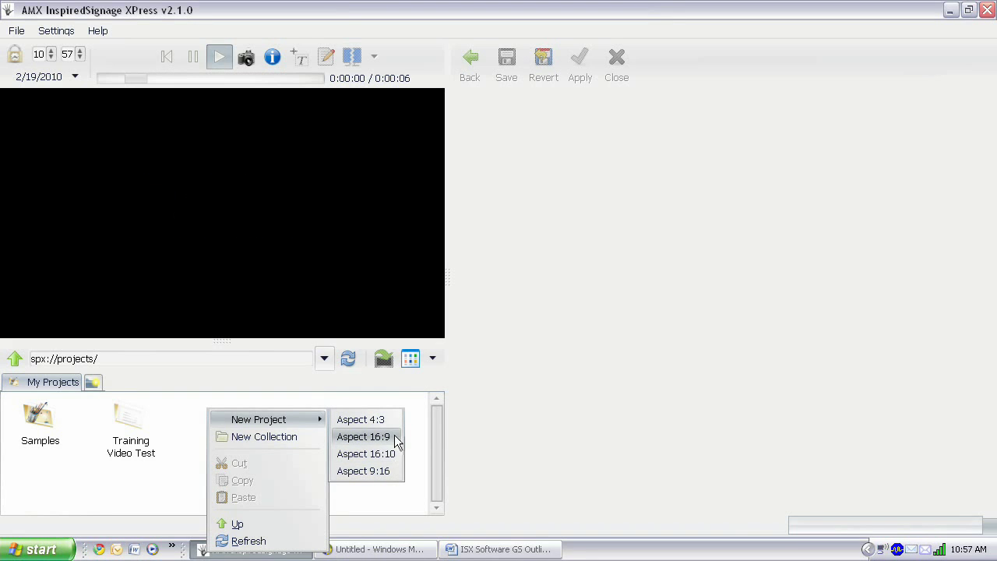
- Create a new project with a 16:9 aspect ratio and name it AMX Test Sign
{"action": "left_click", "coordinate": [356, 441]}
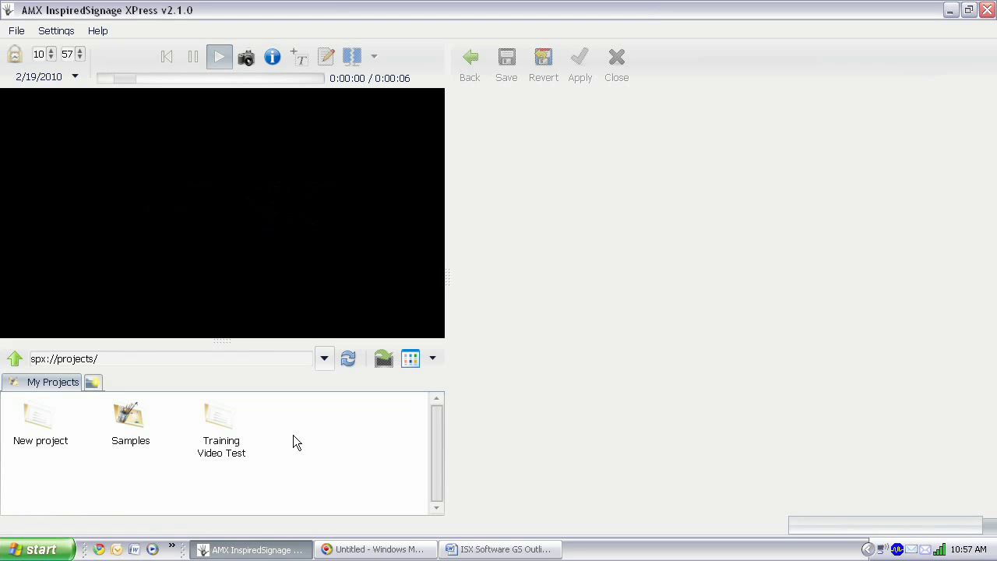
{"action": "left_click", "coordinate": [35, 420]}
{"action": "right_click", "coordinate": [34, 417]}
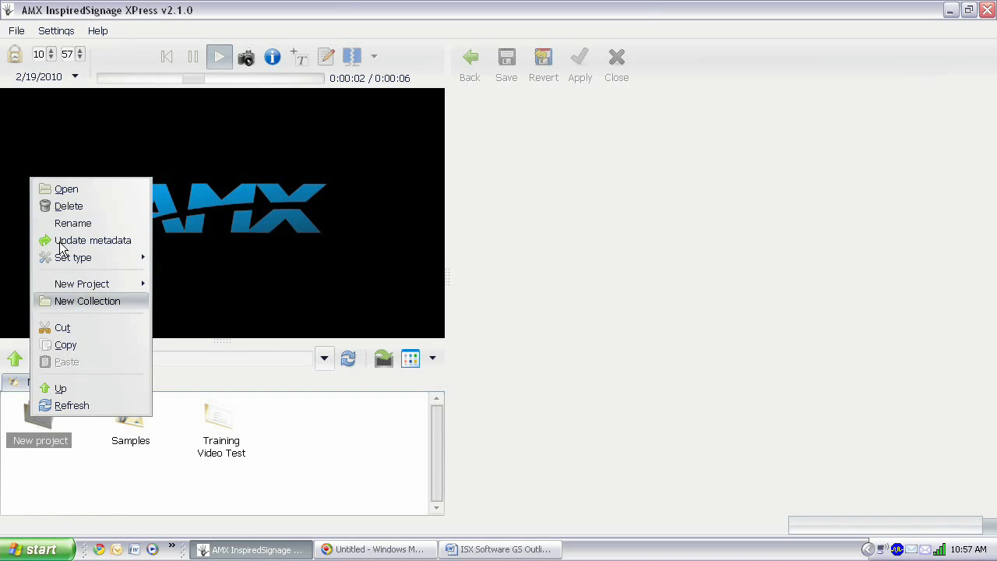
{"action": "left_click", "coordinate": [78, 223]}
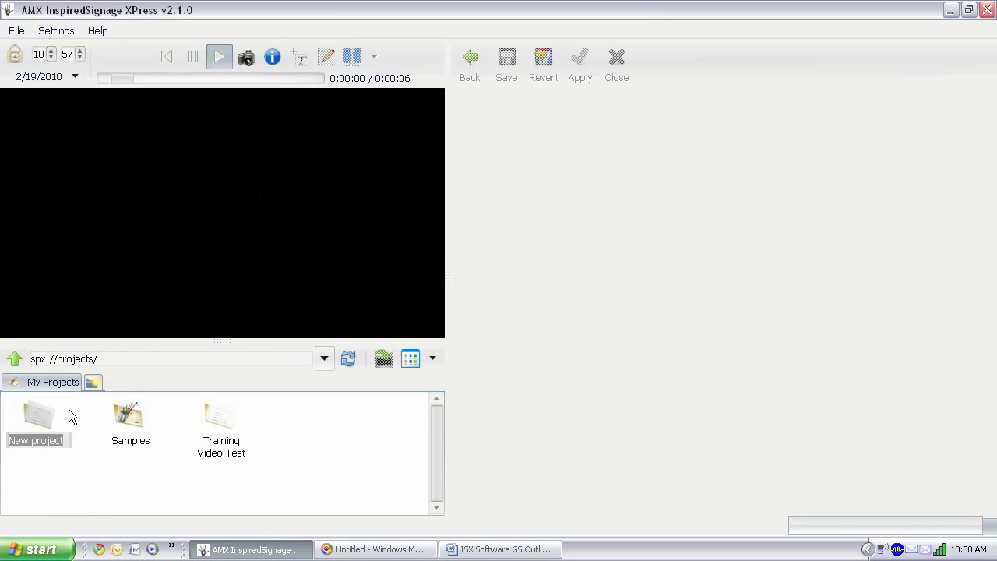
{"action": "type", "text": "AMX Test Sign"}
{"action": "key", "text": "Return"}
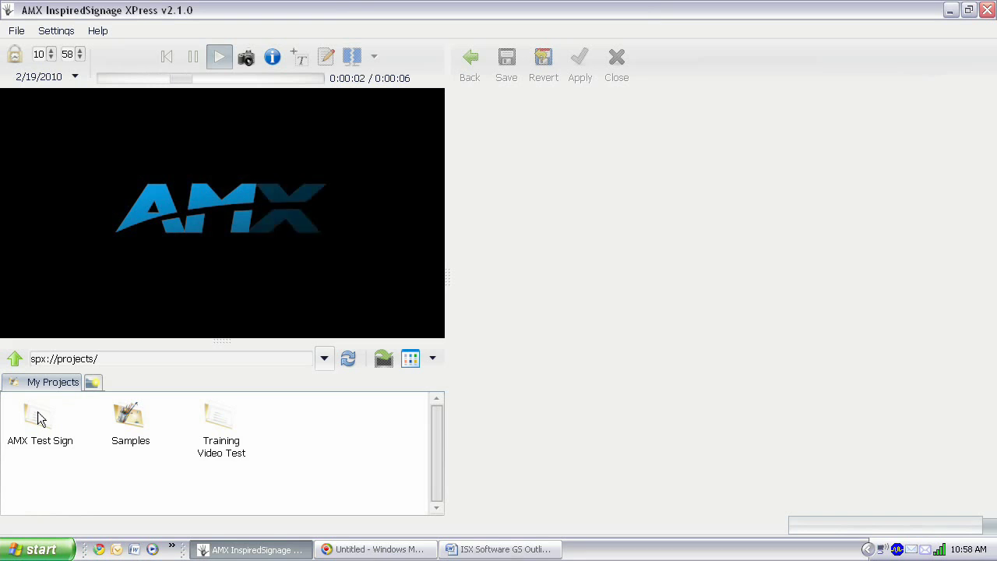
- Open the AMX Test Sign project and create a new SVG file with a 16:9 aspect ratio in it
{"action": "left_click", "coordinate": [39, 416]}
{"action": "double_click", "coordinate": [39, 416]}
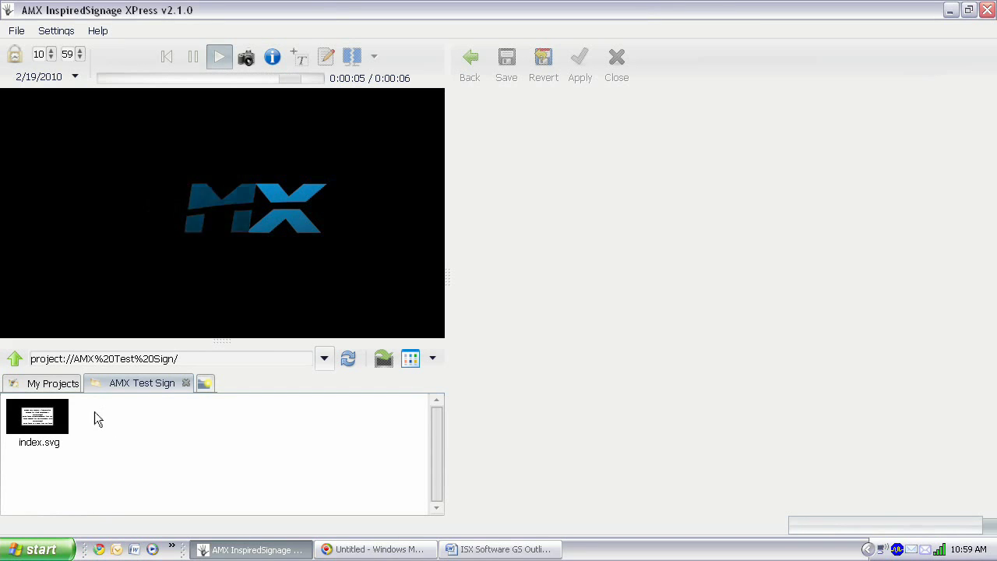
{"action": "right_click", "coordinate": [98, 419]}
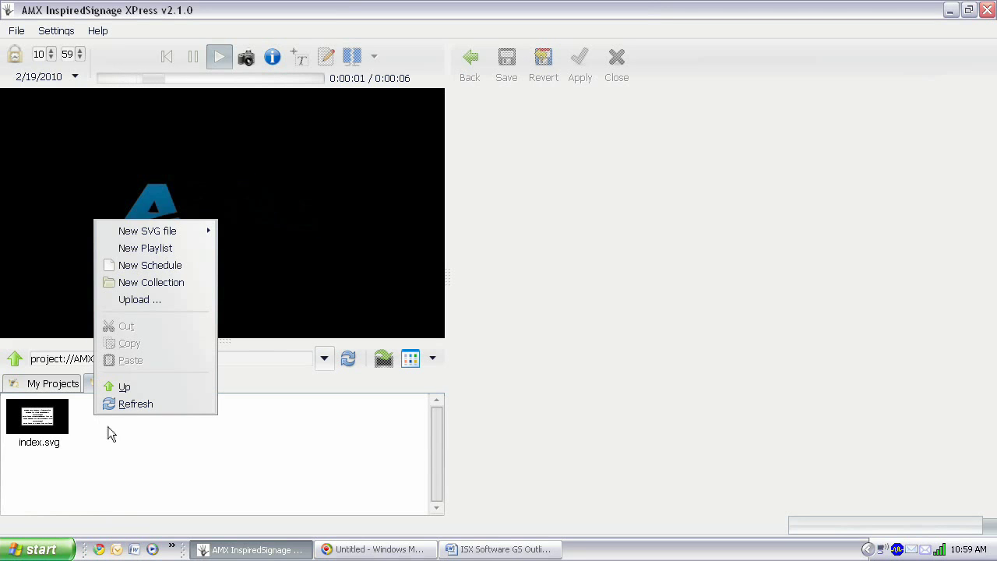
{"action": "mouse_move", "coordinate": [180, 230]}
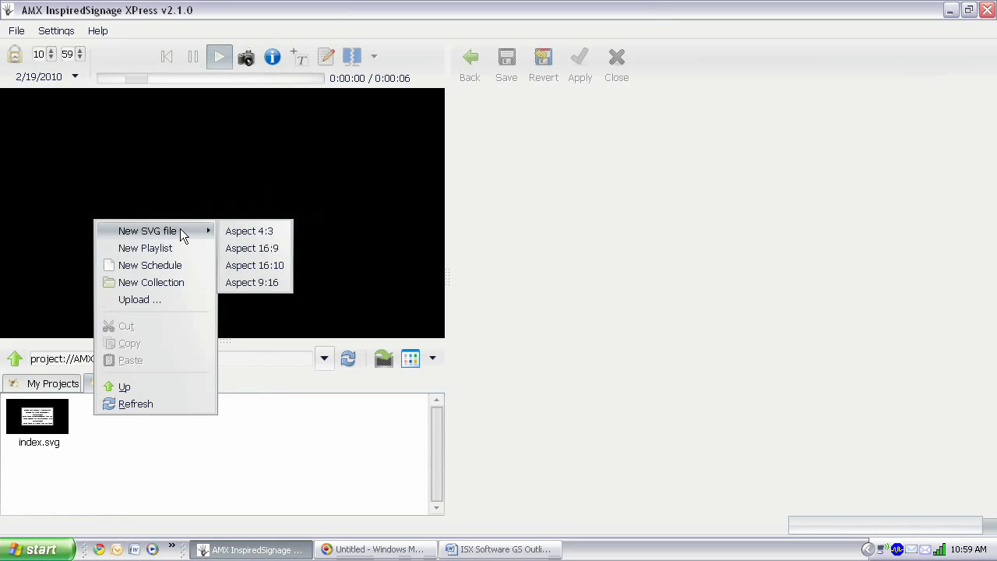
{"action": "left_click", "coordinate": [278, 249]}
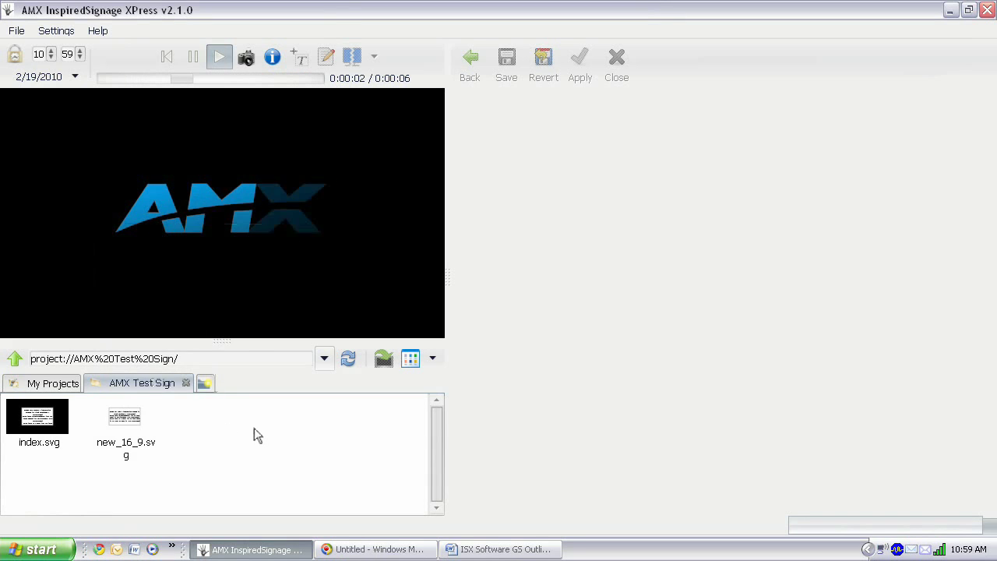
- Rename the new 16:9 SVG file as main.svg
{"action": "left_click", "coordinate": [123, 422]}
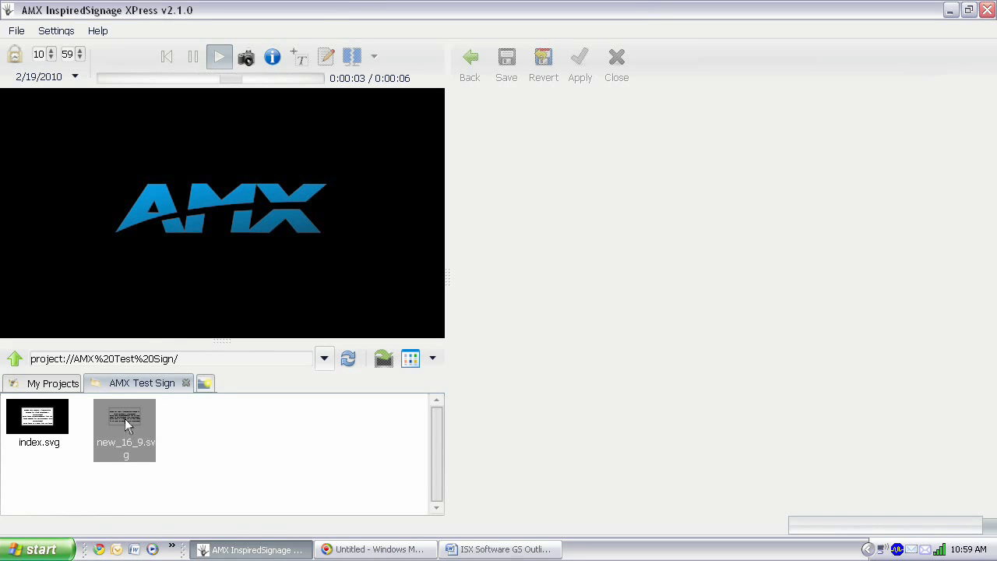
{"action": "right_click", "coordinate": [125, 418]}
{"action": "left_click", "coordinate": [164, 193]}
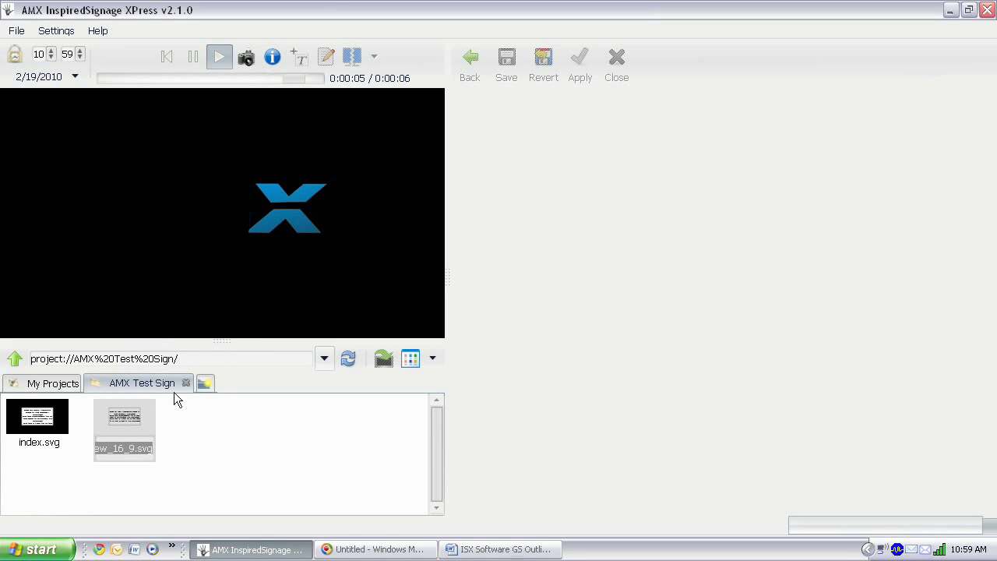
{"action": "key", "text": "Home"}
{"action": "key", "text": "shift+Right"}
{"action": "key", "text": "shift+Right"}
{"action": "key", "text": "shift+Right"}
{"action": "key", "text": "shift+Right"}
{"action": "key", "text": "shift+Right"}
{"action": "key", "text": "shift+Right"}
{"action": "key", "text": "shift+Right"}
{"action": "key", "text": "shift+Right"}
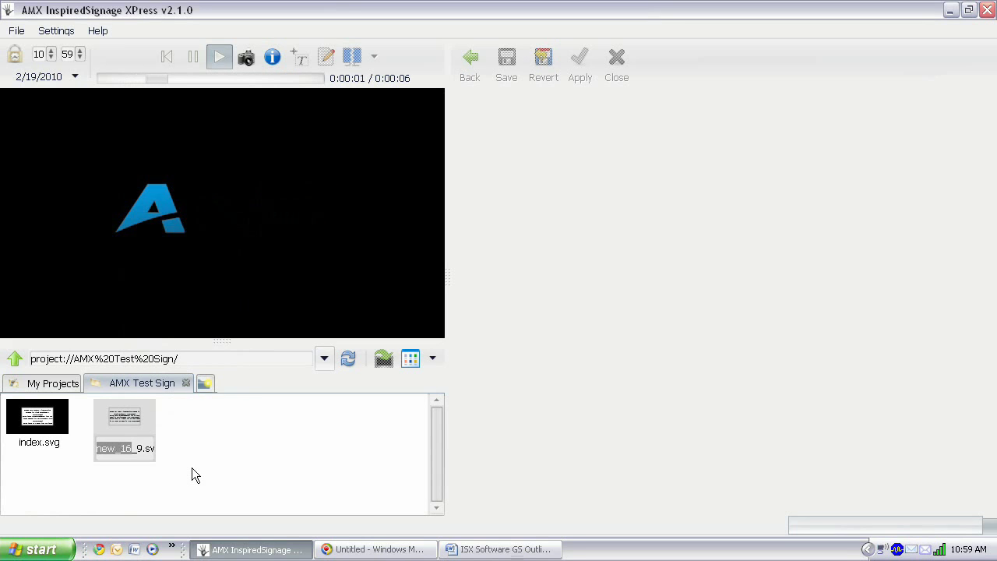
{"action": "type", "text": "main.svg"}
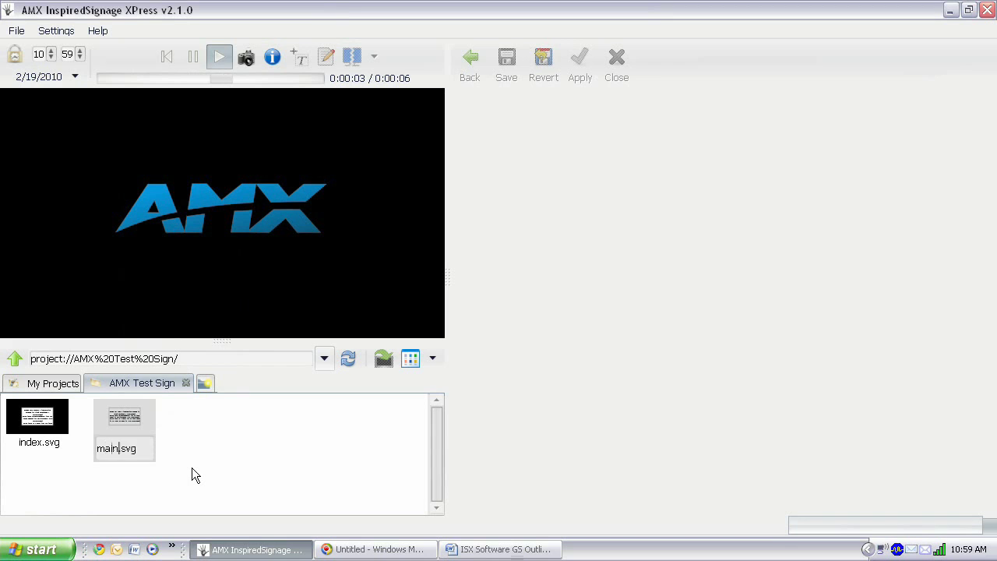
{"action": "key", "text": "Return"}
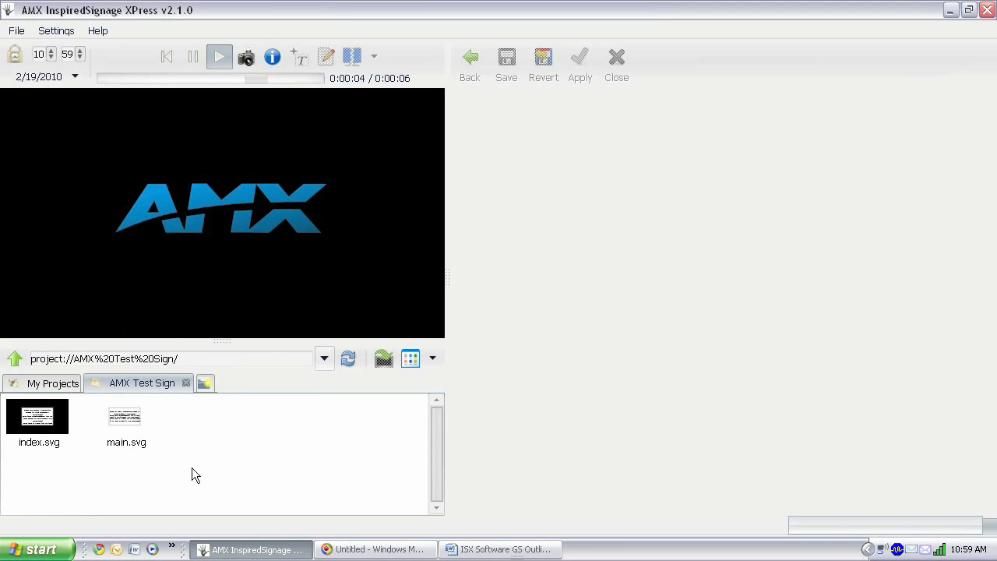
- Open main.svg for editing and delete its placeholder instruction text
{"action": "double_click", "coordinate": [119, 417]}
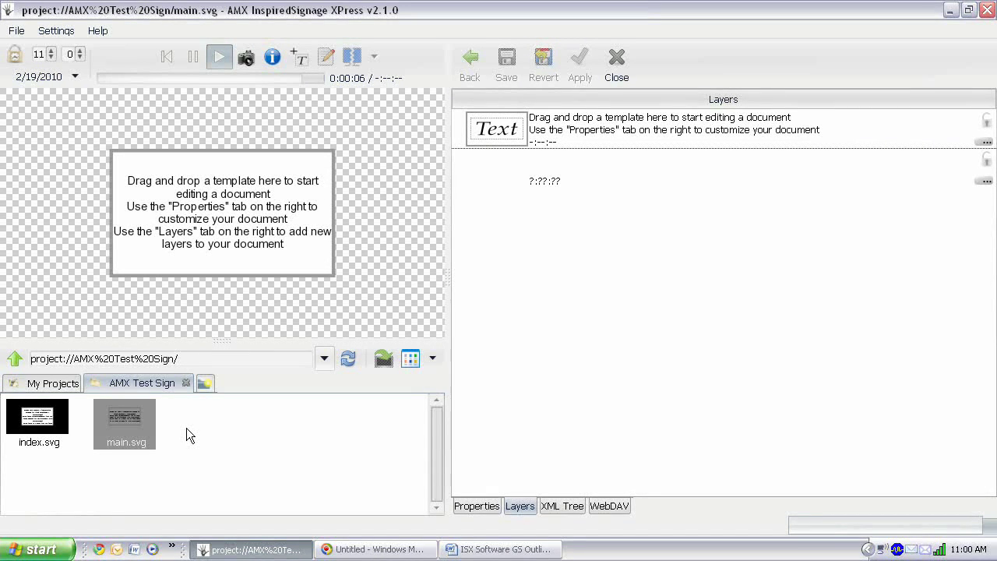
{"action": "left_click", "coordinate": [175, 209]}
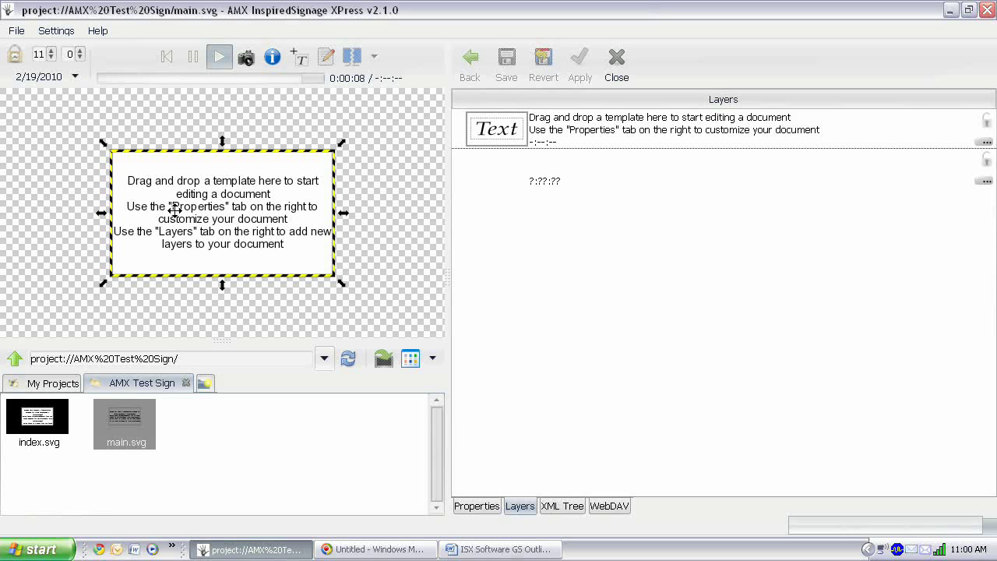
{"action": "right_click", "coordinate": [276, 193]}
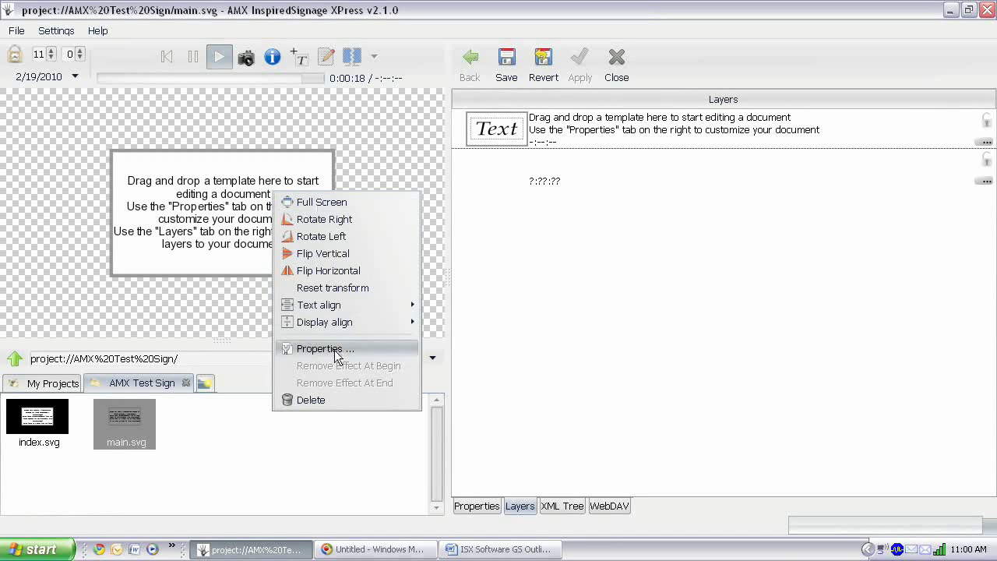
{"action": "left_click", "coordinate": [335, 399]}
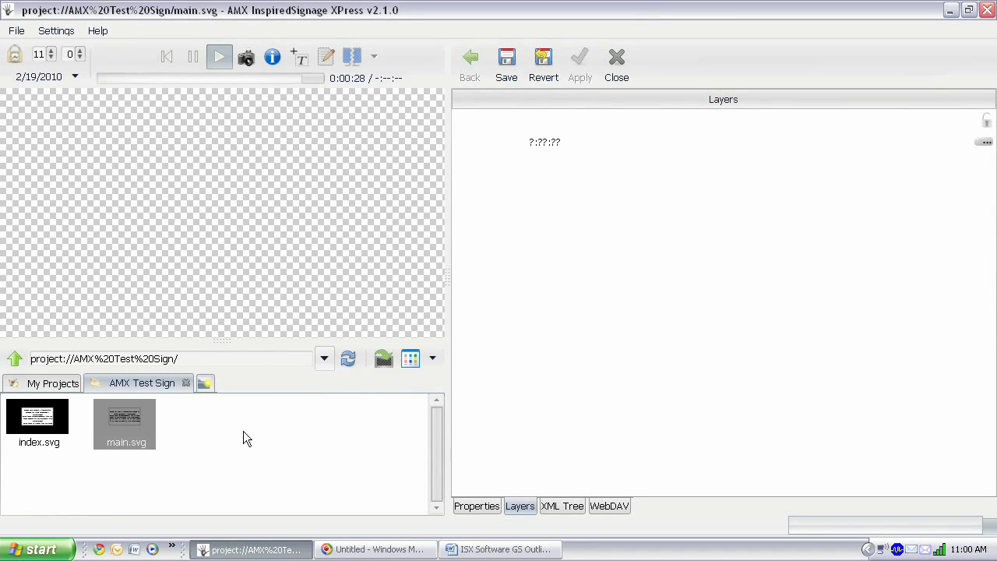
- Browse to the 16_9 background templates in a new workspace tab and add Aquarius.svg to the main.svg canvas
{"action": "left_click", "coordinate": [205, 384]}
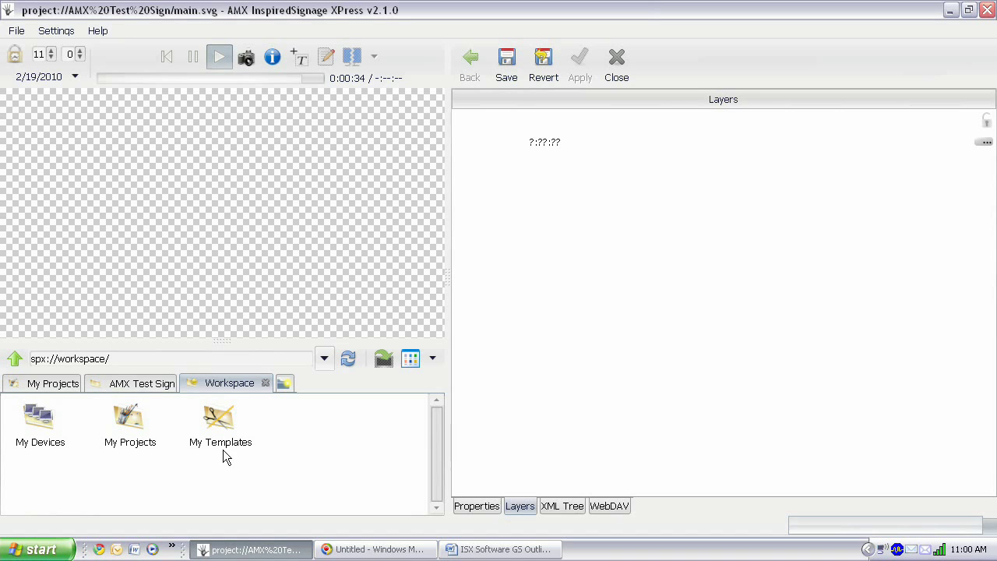
{"action": "double_click", "coordinate": [218, 425]}
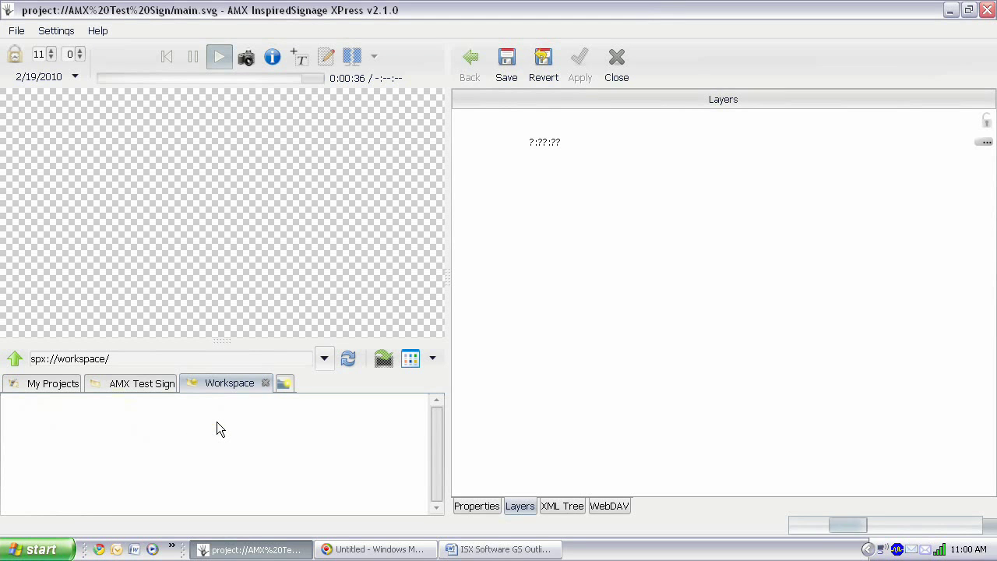
{"action": "double_click", "coordinate": [34, 420]}
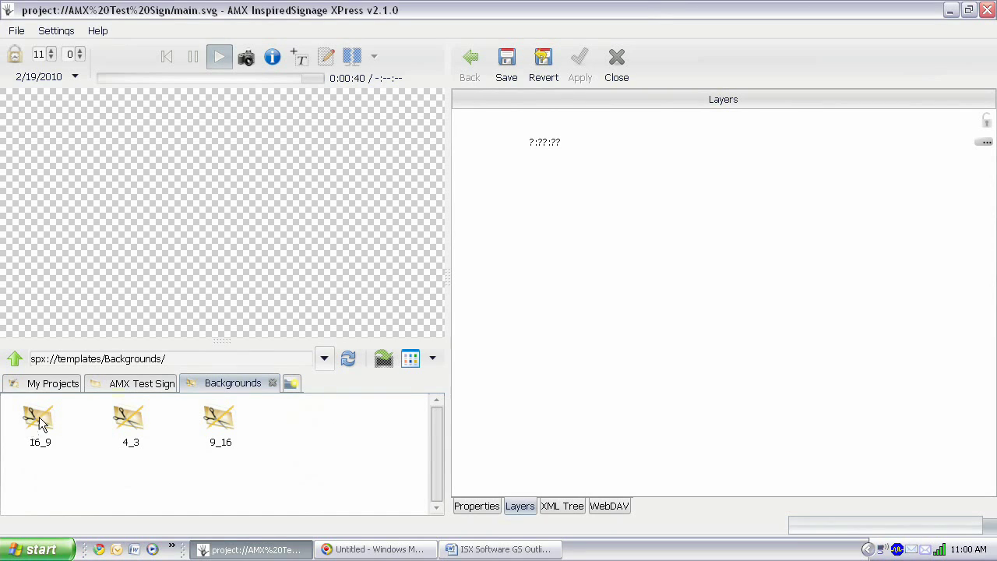
{"action": "double_click", "coordinate": [37, 420]}
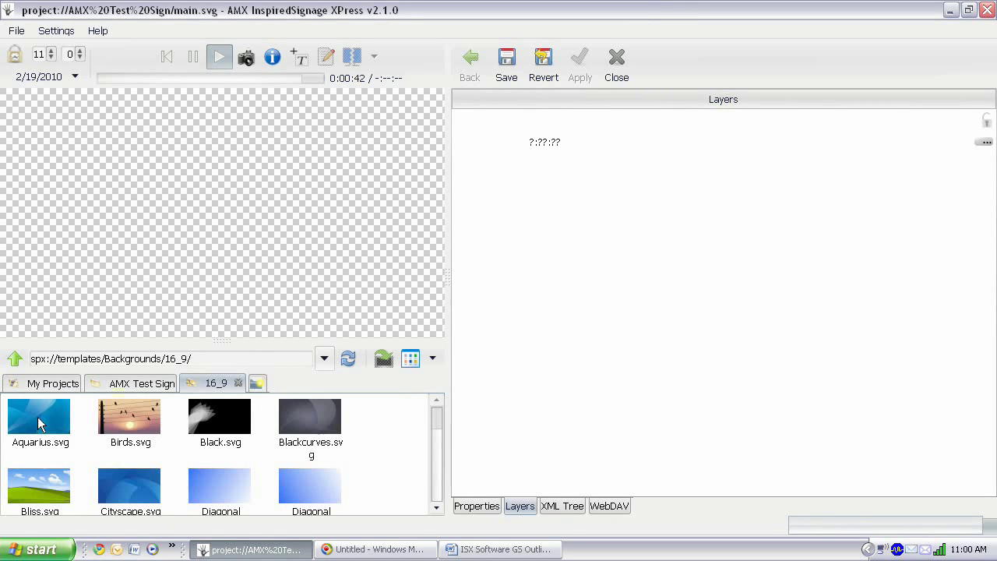
{"action": "scroll", "coordinate": [434, 424], "scroll_direction": "down", "scroll_amount": 3}
{"action": "scroll", "coordinate": [434, 424], "scroll_direction": "up", "scroll_amount": 3}
{"action": "scroll", "coordinate": [435, 425], "scroll_direction": "down", "scroll_amount": 5}
{"action": "scroll", "coordinate": [436, 427], "scroll_direction": "up", "scroll_amount": 5}
{"action": "left_click_drag", "start_coordinate": [40, 429], "coordinate": [83, 162]}
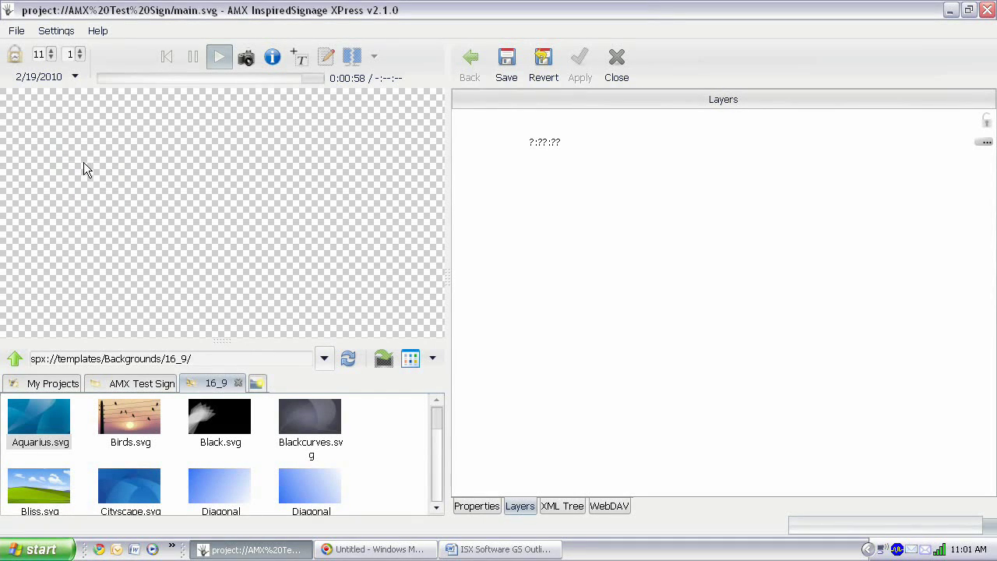
- Make the Aquarius background fill the full screen and close the 16_9 templates tab
{"action": "left_click", "coordinate": [229, 188]}
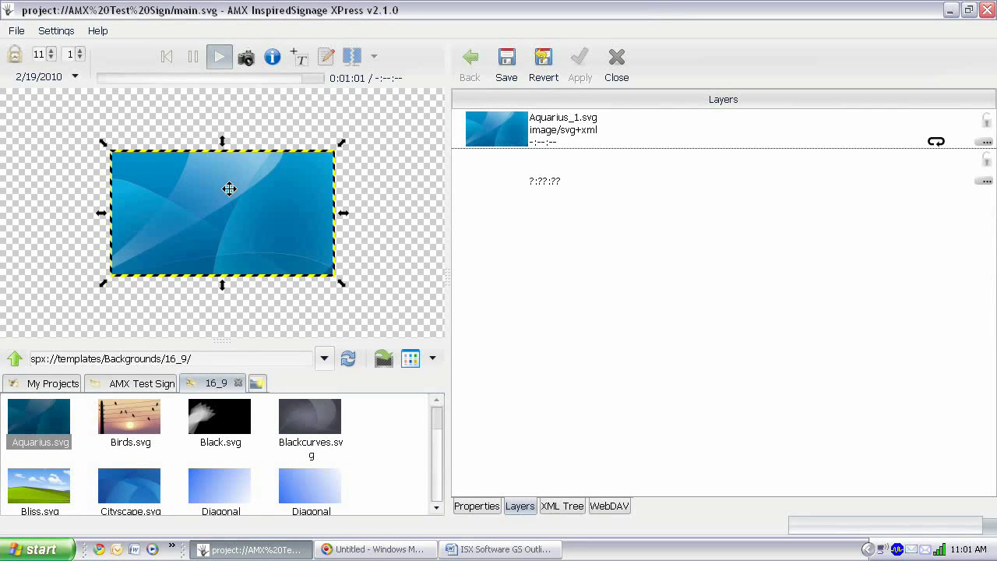
{"action": "right_click", "coordinate": [230, 189]}
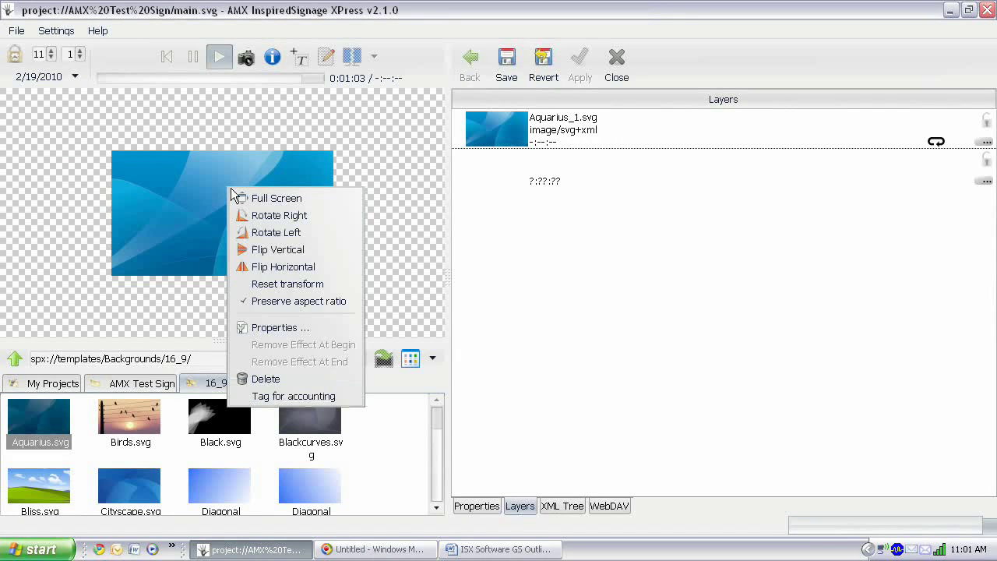
{"action": "left_click", "coordinate": [263, 199]}
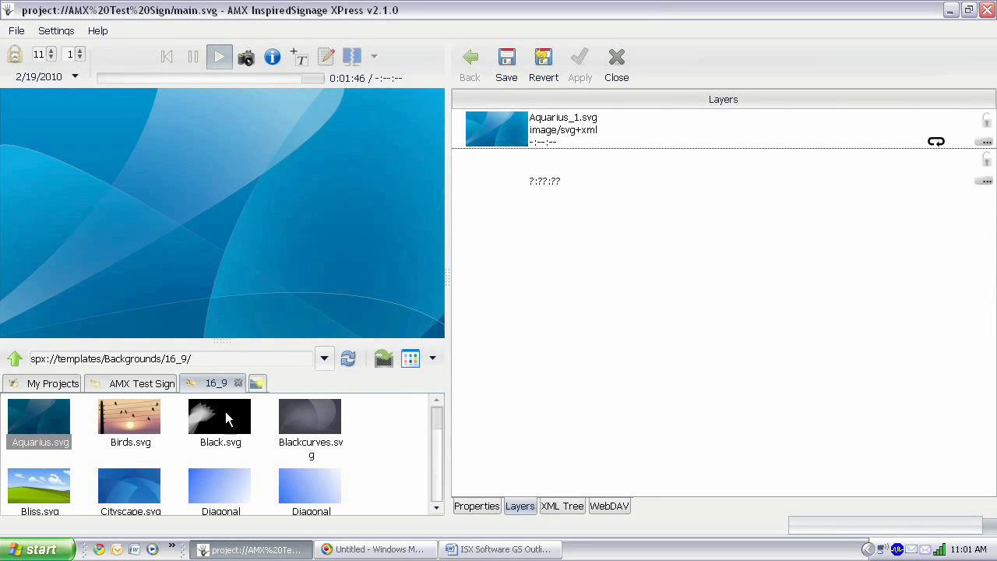
{"action": "left_click", "coordinate": [239, 384]}
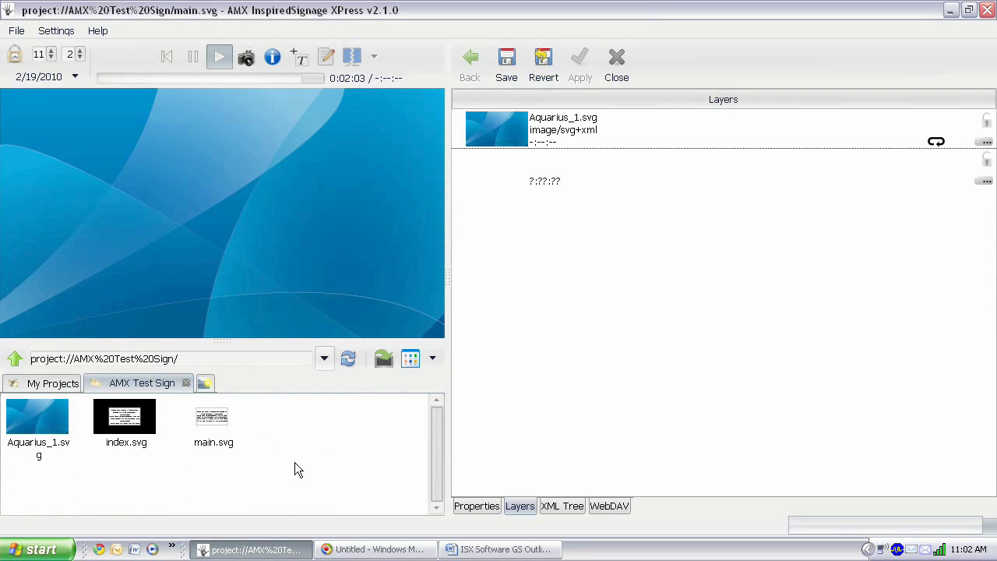
- Create a new collection in the AMX Test Sign project and name it TP Images
{"action": "right_click", "coordinate": [283, 423]}
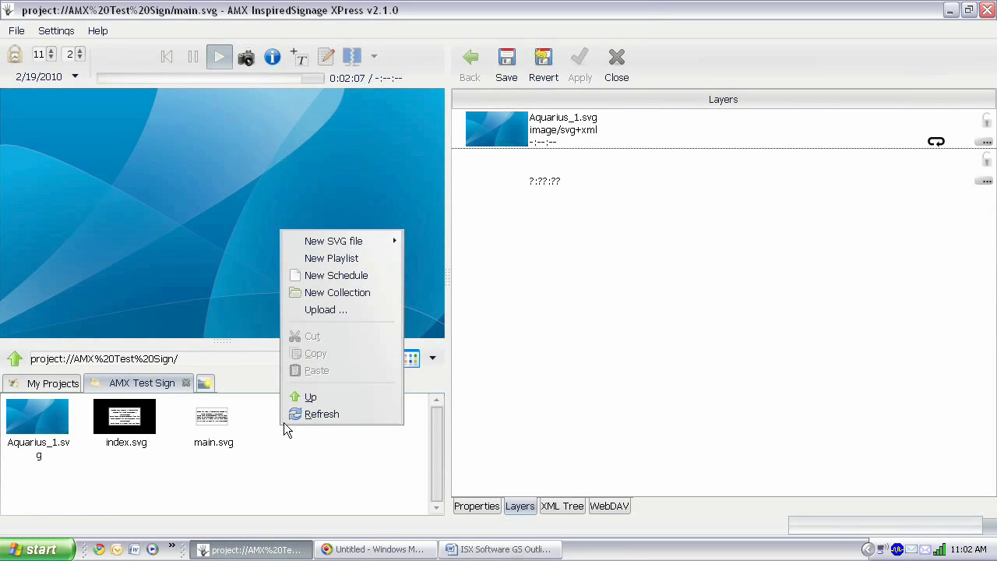
{"action": "left_click", "coordinate": [363, 298]}
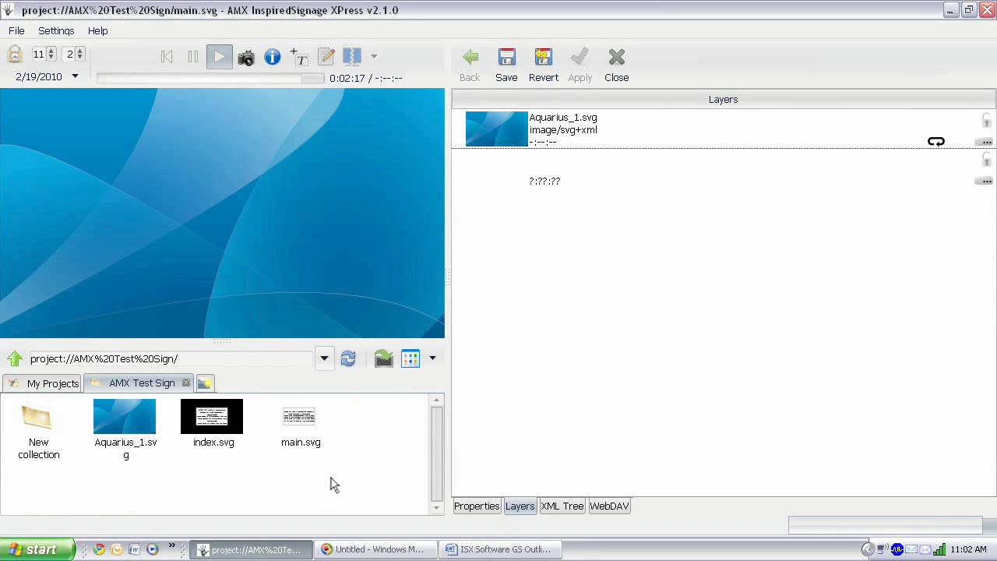
{"action": "left_click", "coordinate": [39, 424]}
{"action": "right_click", "coordinate": [23, 418]}
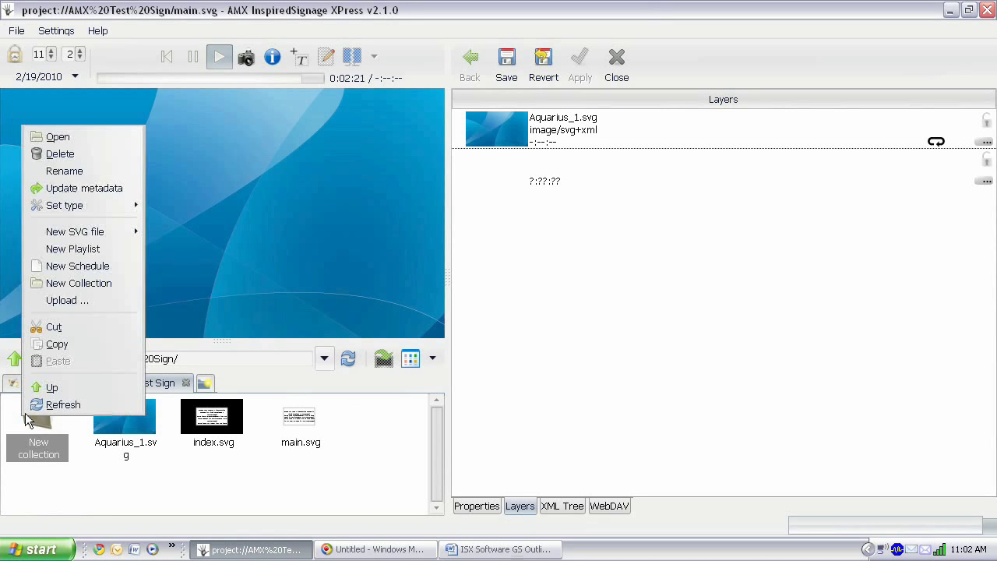
{"action": "left_click", "coordinate": [28, 173]}
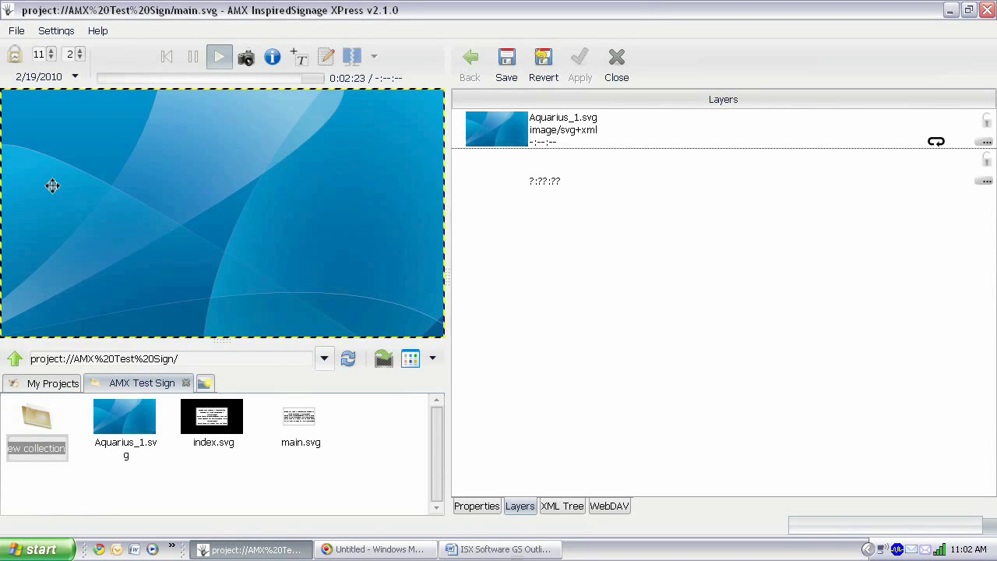
{"action": "type", "text": "TP Images"}
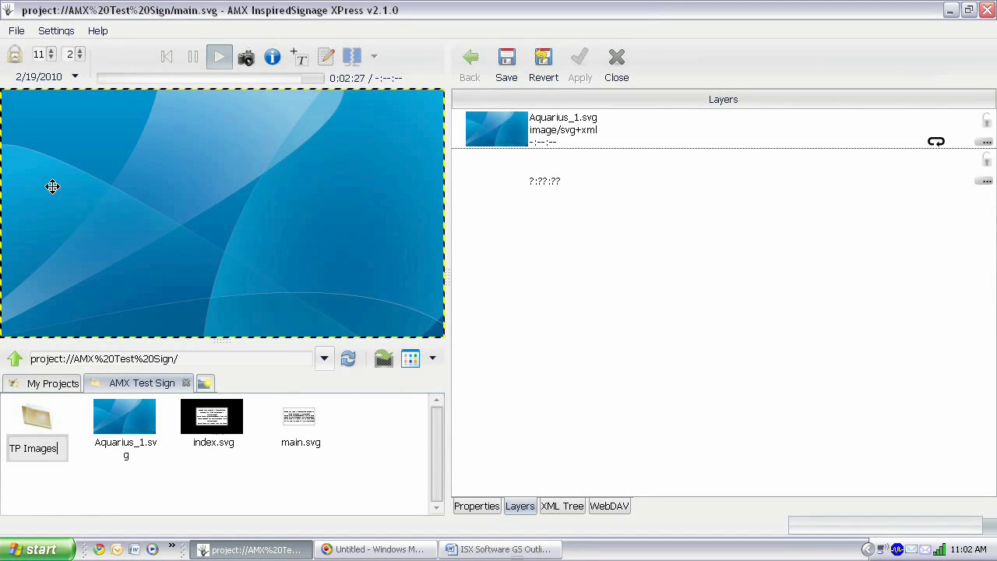
{"action": "key", "text": "Return"}
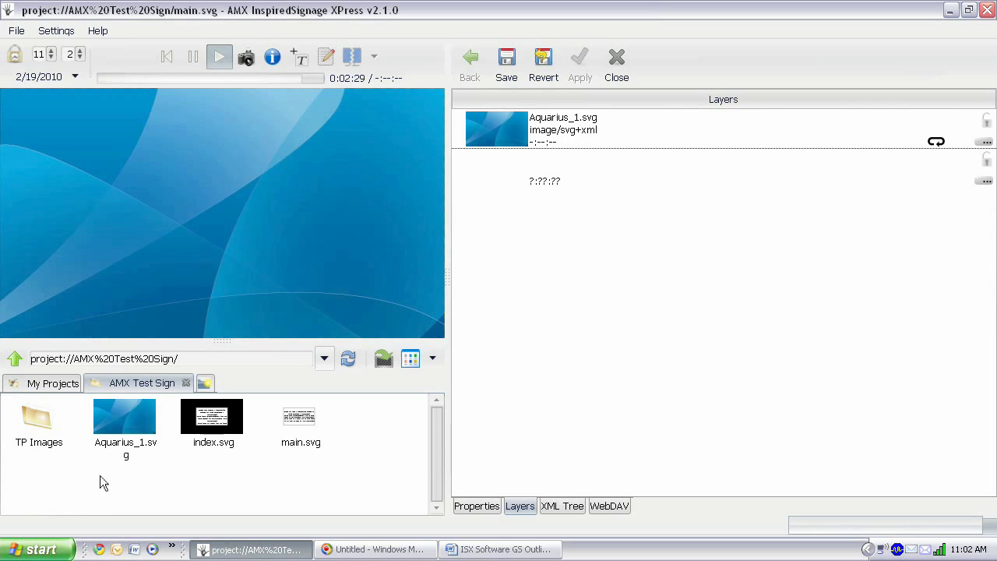
- Open the TP Images collection and import the five touch panel PNG files from the Images folder into it
{"action": "double_click", "coordinate": [35, 417]}
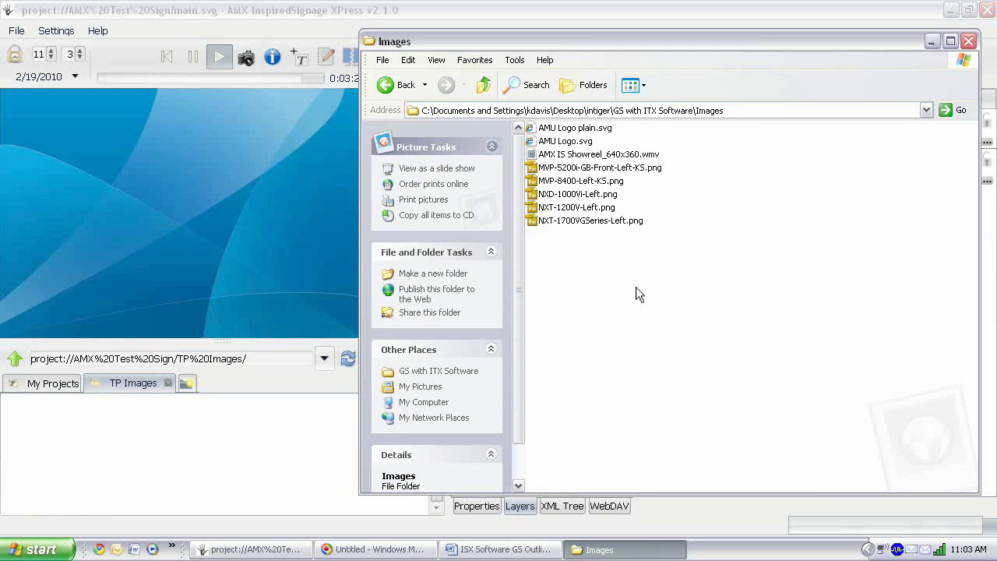
{"action": "left_click_drag", "start_coordinate": [662, 290], "coordinate": [129, 428]}
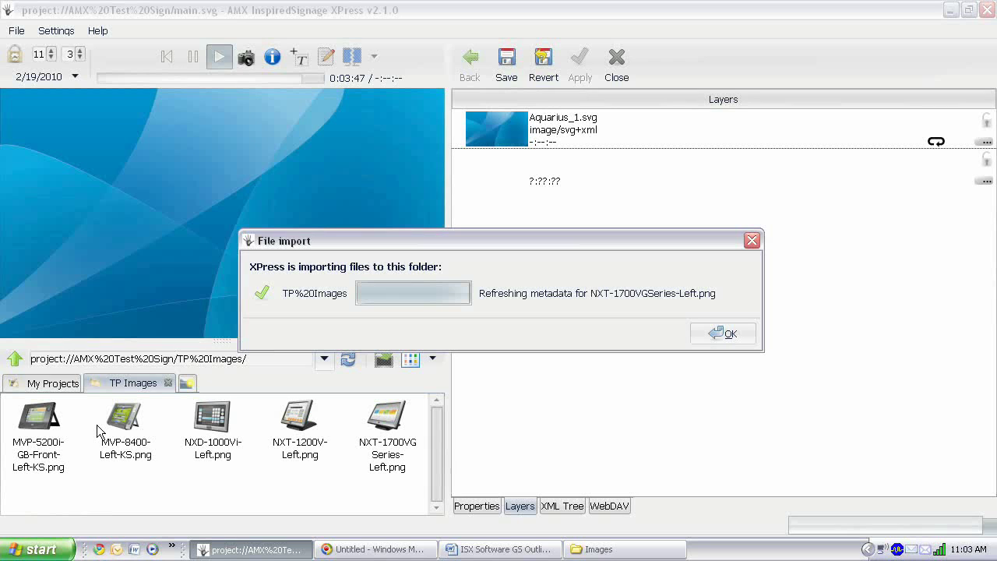
{"action": "left_click", "coordinate": [724, 333]}
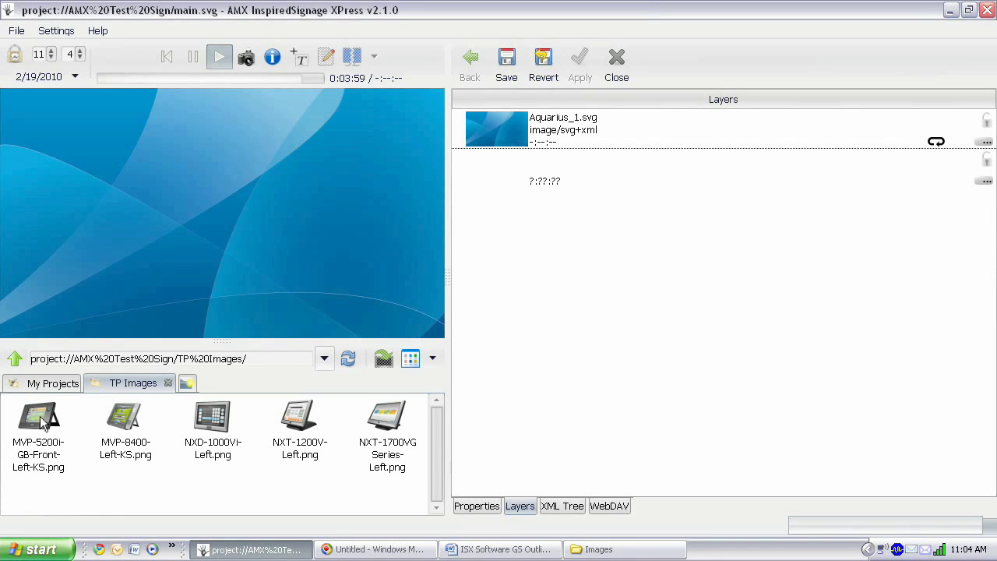
- Add MVP-5200i-GB-Front-Left-KS.png to the canvas over the Aquarius background and move it into the right half of the sign
{"action": "left_click_drag", "start_coordinate": [41, 420], "coordinate": [326, 195]}
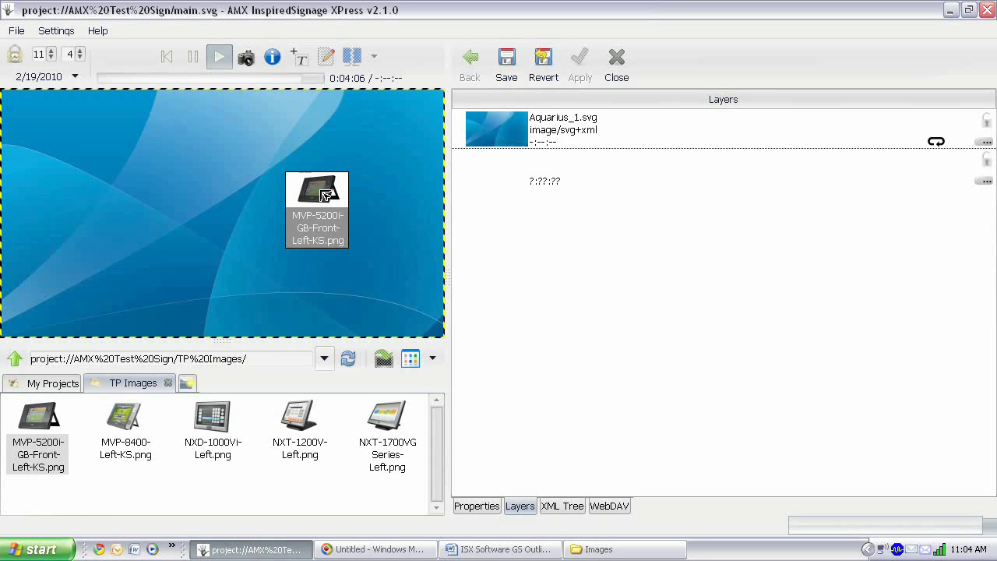
{"action": "left_click_drag", "start_coordinate": [324, 195], "coordinate": [324, 146]}
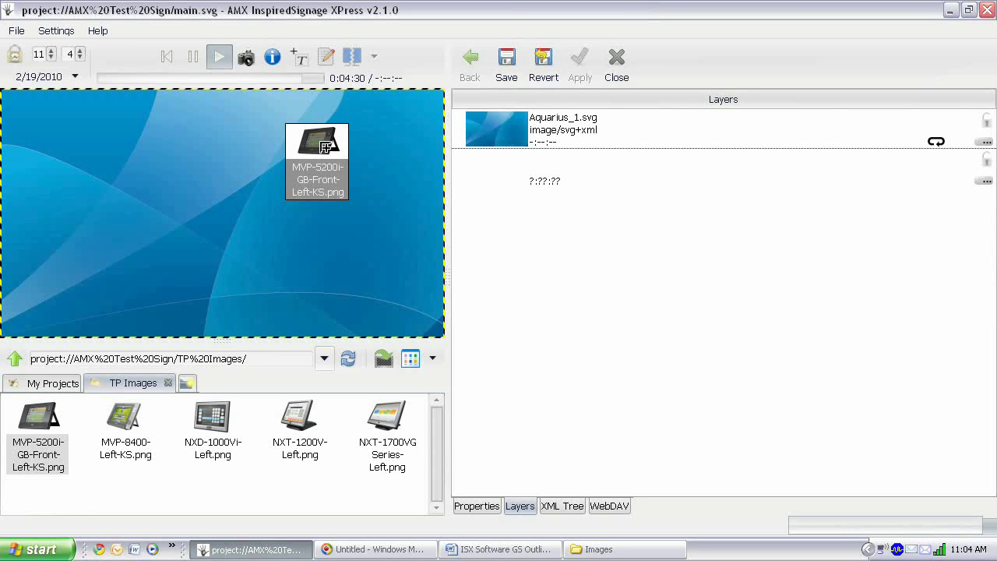
{"action": "left_click_drag", "start_coordinate": [326, 146], "coordinate": [315, 180]}
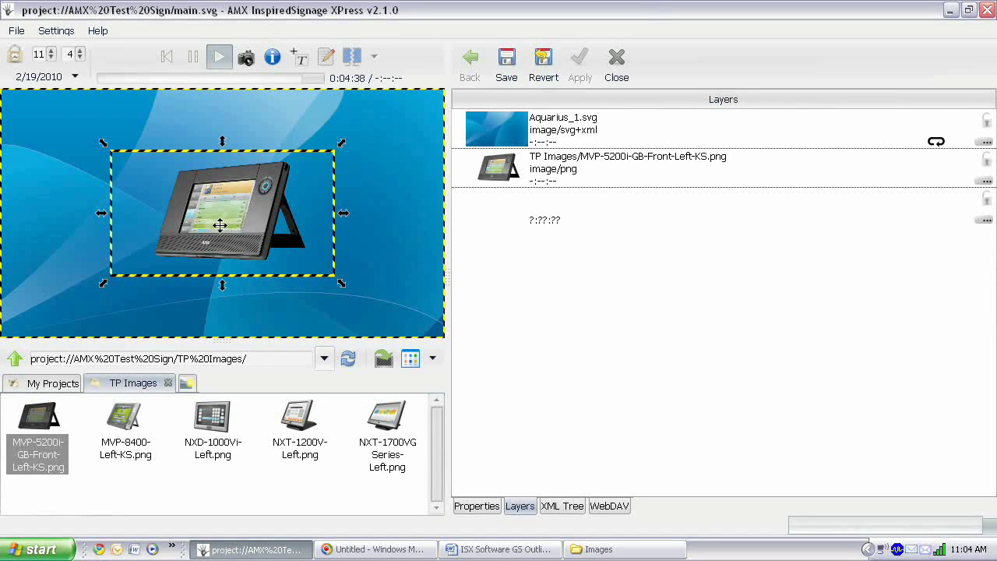
{"action": "left_click_drag", "start_coordinate": [243, 219], "coordinate": [342, 236]}
{"action": "right_click", "coordinate": [369, 226]}
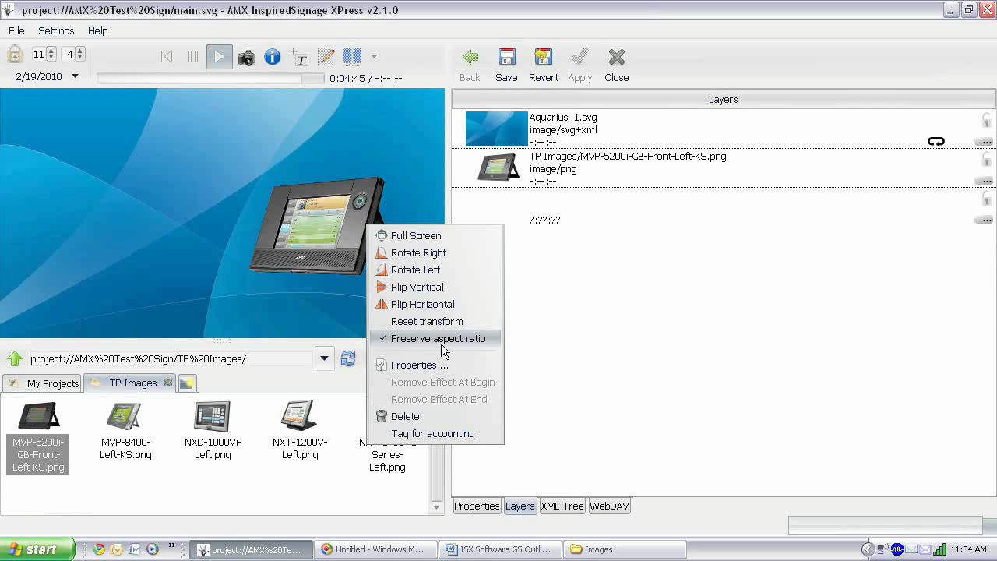
{"action": "left_click", "coordinate": [291, 221]}
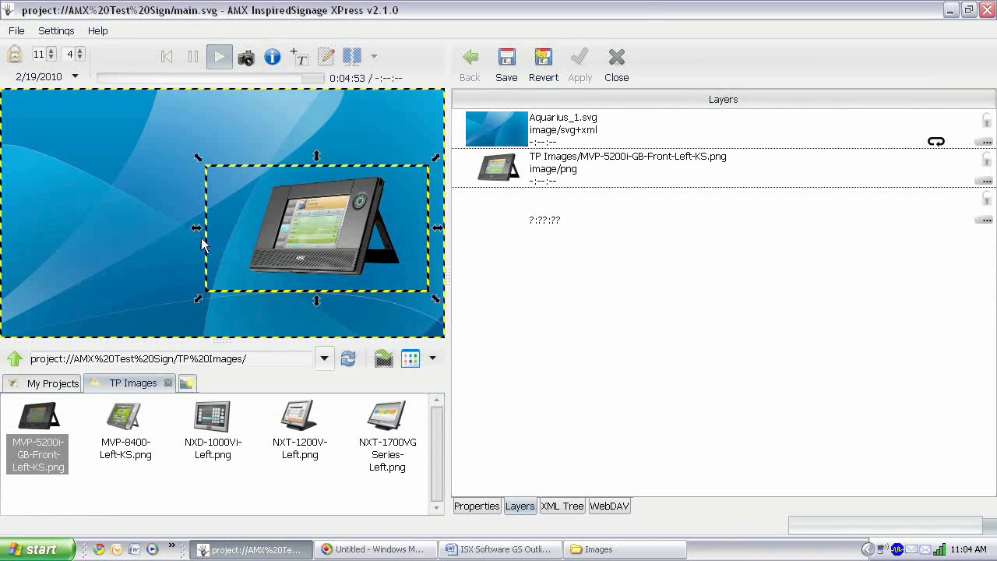
- Resize the MVP-5200i touch panel image's frame and shift it so it fills the lower-right part of the sign
{"action": "left_click_drag", "start_coordinate": [196, 227], "coordinate": [228, 227]}
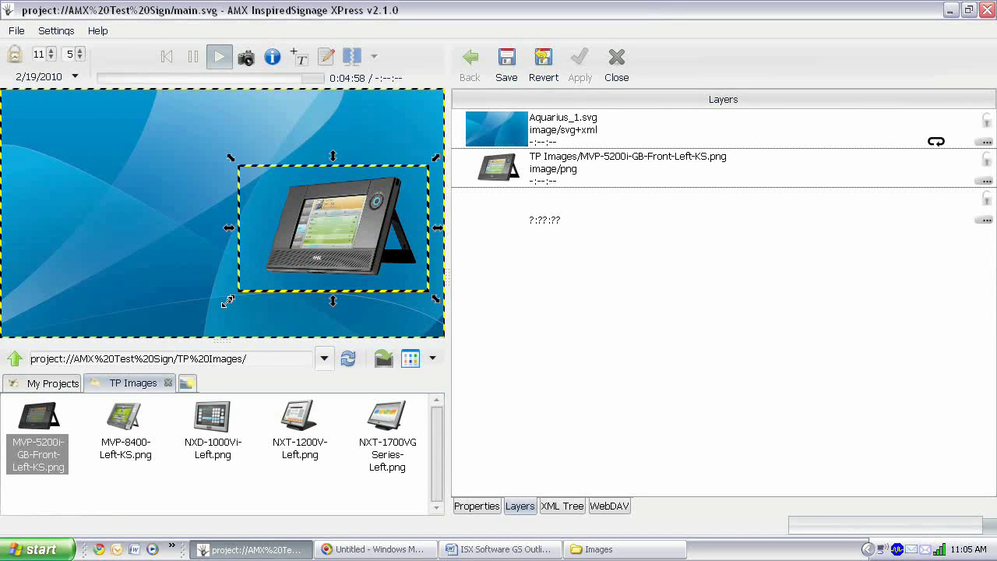
{"action": "left_click_drag", "start_coordinate": [229, 301], "coordinate": [201, 314]}
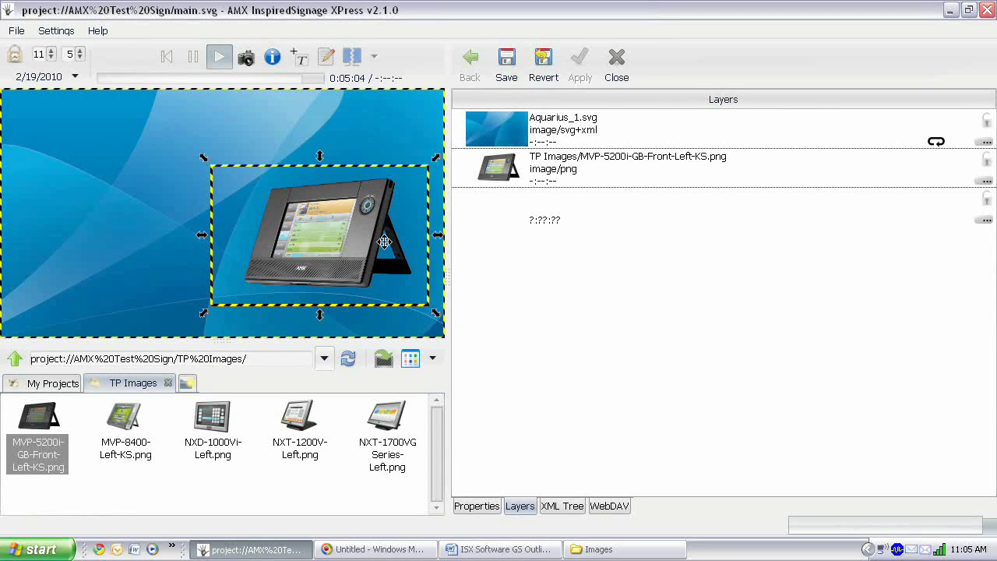
{"action": "left_click_drag", "start_coordinate": [202, 234], "coordinate": [195, 236]}
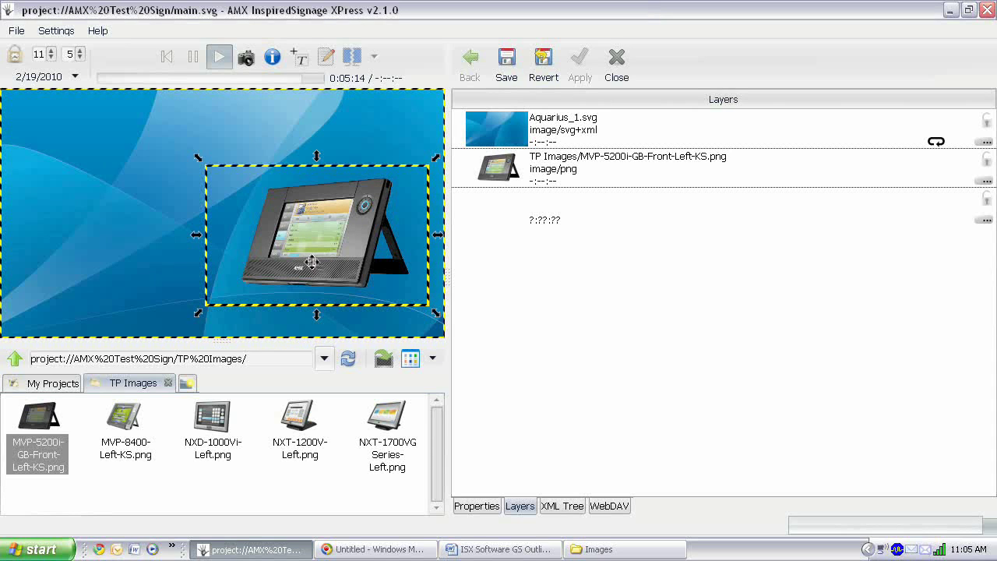
{"action": "left_click_drag", "start_coordinate": [317, 314], "coordinate": [316, 325]}
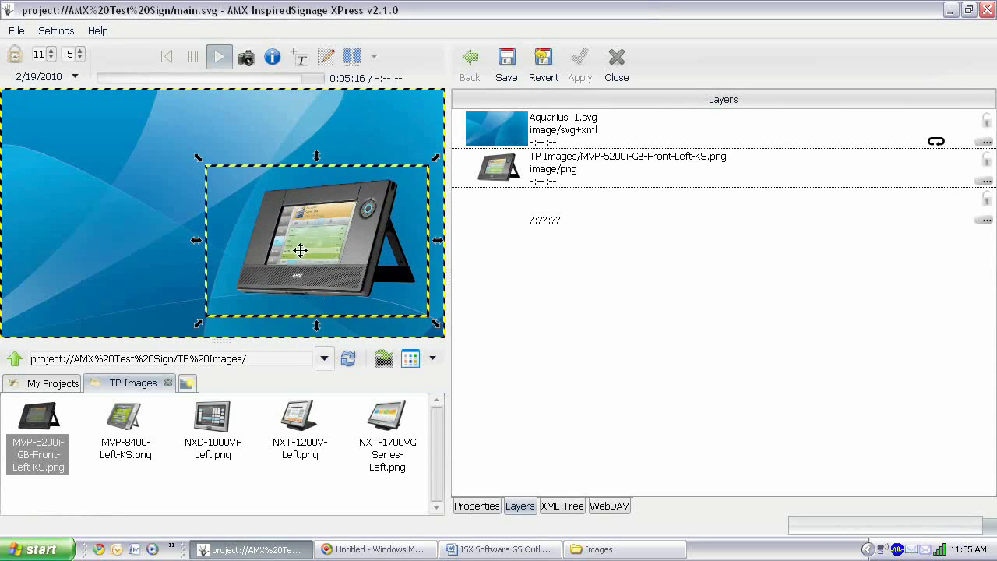
{"action": "left_click_drag", "start_coordinate": [196, 240], "coordinate": [192, 239]}
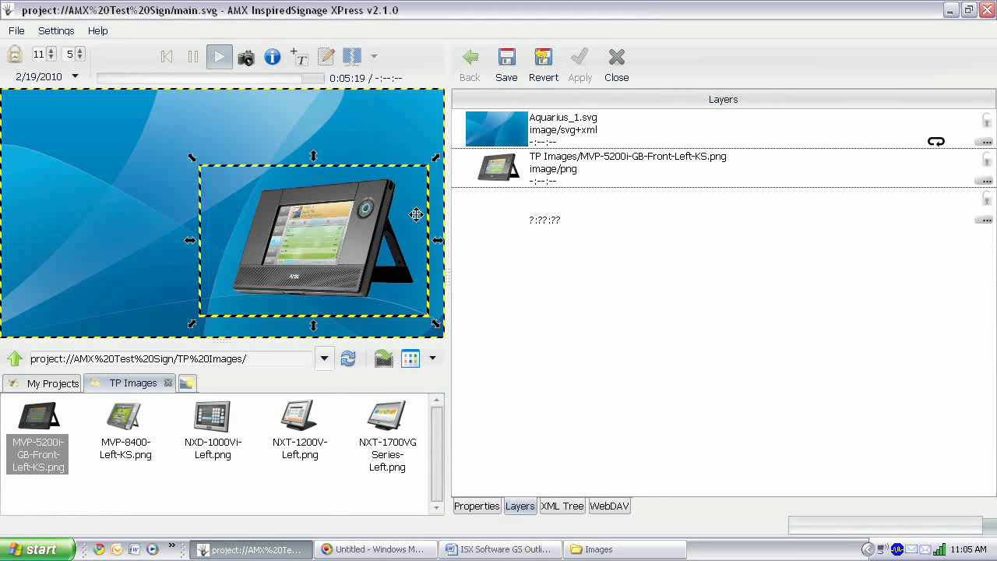
{"action": "left_click_drag", "start_coordinate": [192, 239], "coordinate": [201, 240]}
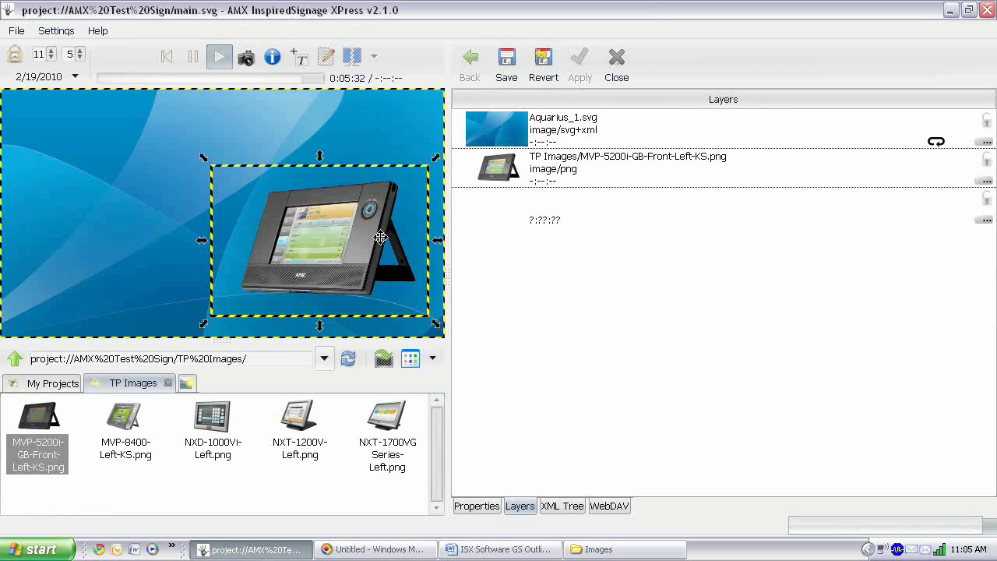
{"action": "mouse_move", "coordinate": [434, 238]}
{"action": "mouse_move", "coordinate": [437, 239]}
{"action": "left_mouse_down"}
{"action": "mouse_move", "coordinate": [467, 236]}
{"action": "mouse_move", "coordinate": [450, 238]}
{"action": "left_mouse_up"}
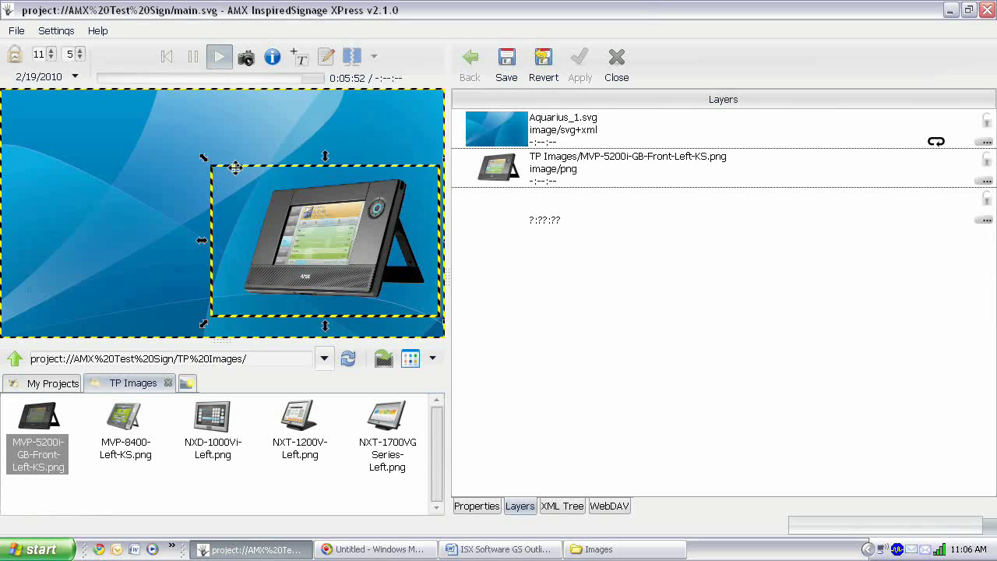
{"action": "left_click_drag", "start_coordinate": [236, 169], "coordinate": [241, 169]}
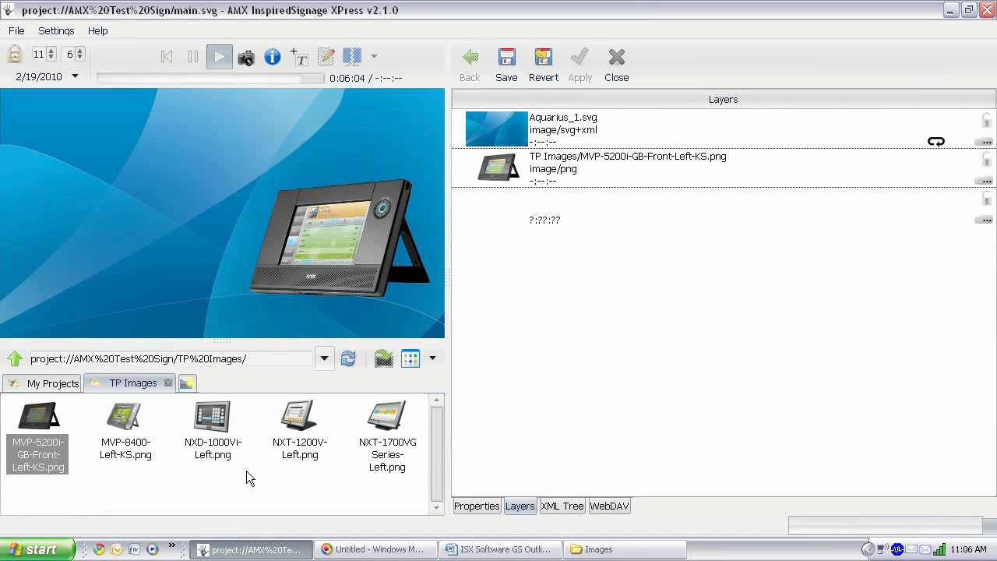
- Go back up to the AMX Test Sign project folder and import AMX IS Showreel_640x360.wmv from the Images folder
{"action": "left_click", "coordinate": [15, 358]}
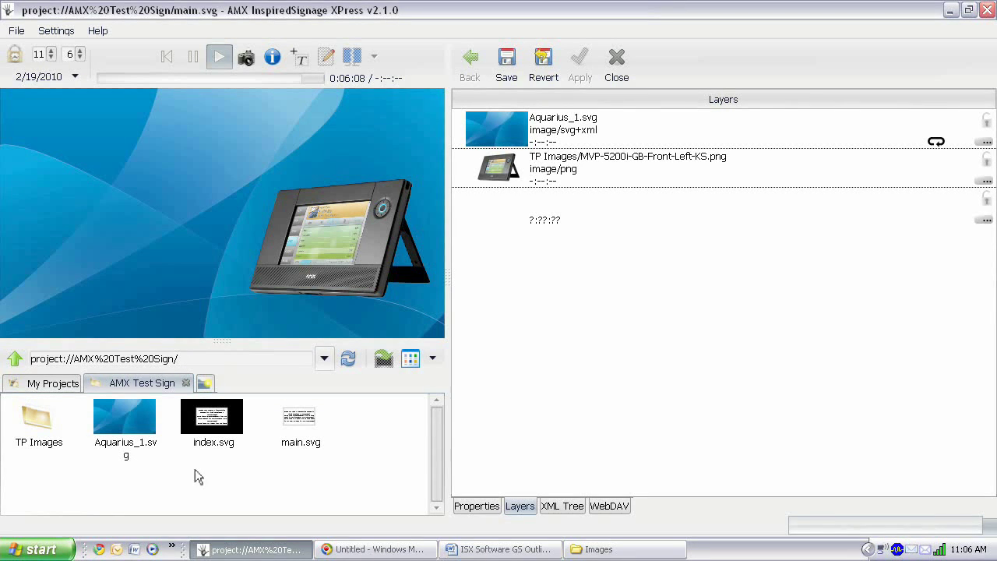
{"action": "left_click", "coordinate": [600, 549]}
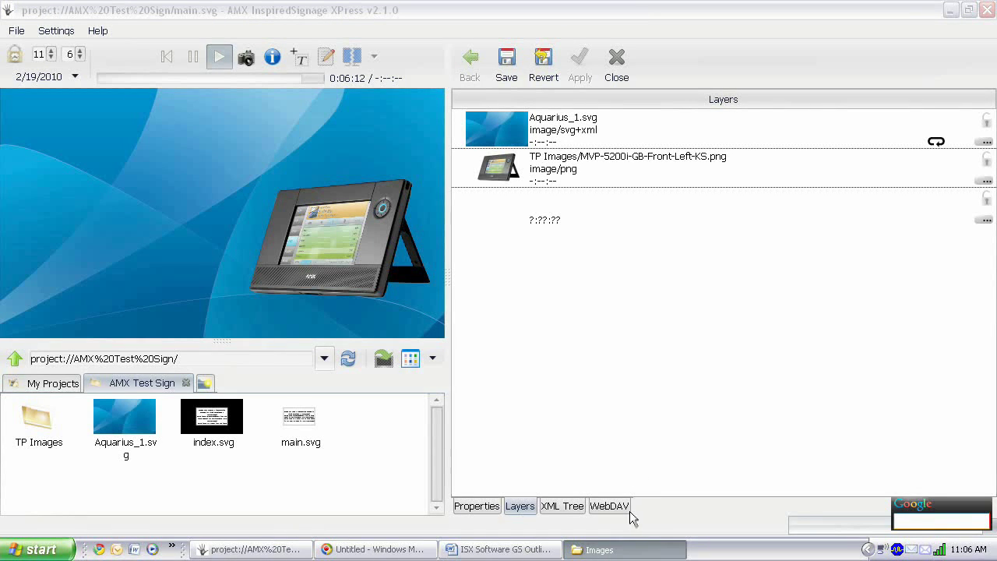
{"action": "left_click", "coordinate": [612, 550]}
{"action": "left_click", "coordinate": [611, 550]}
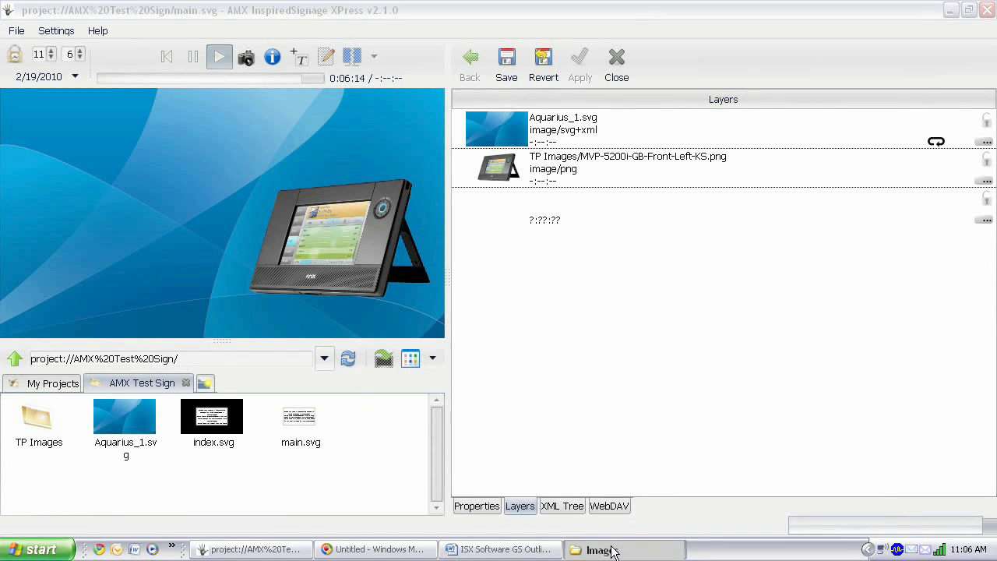
{"action": "left_click_drag", "start_coordinate": [596, 42], "coordinate": [640, 44]}
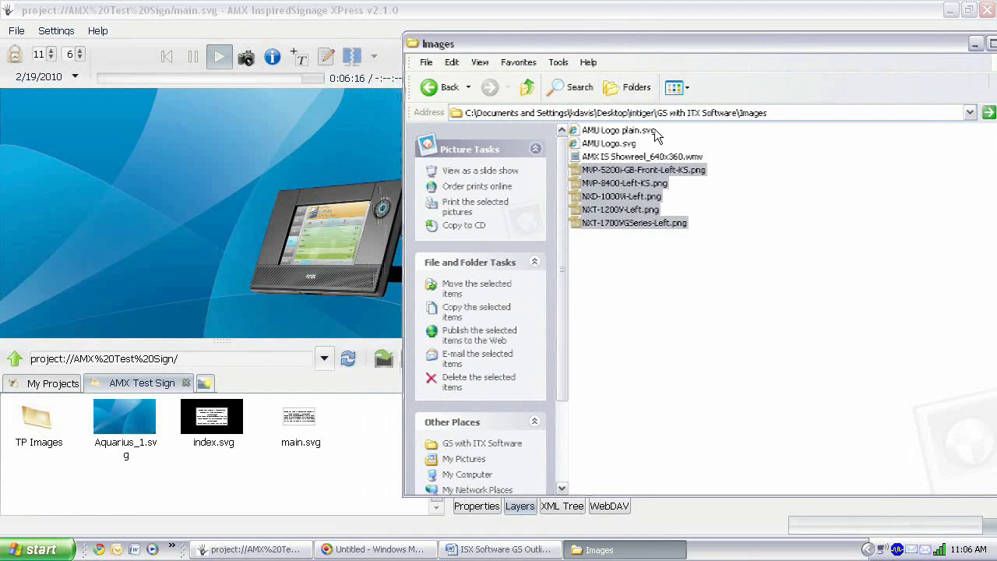
{"action": "left_click", "coordinate": [580, 158]}
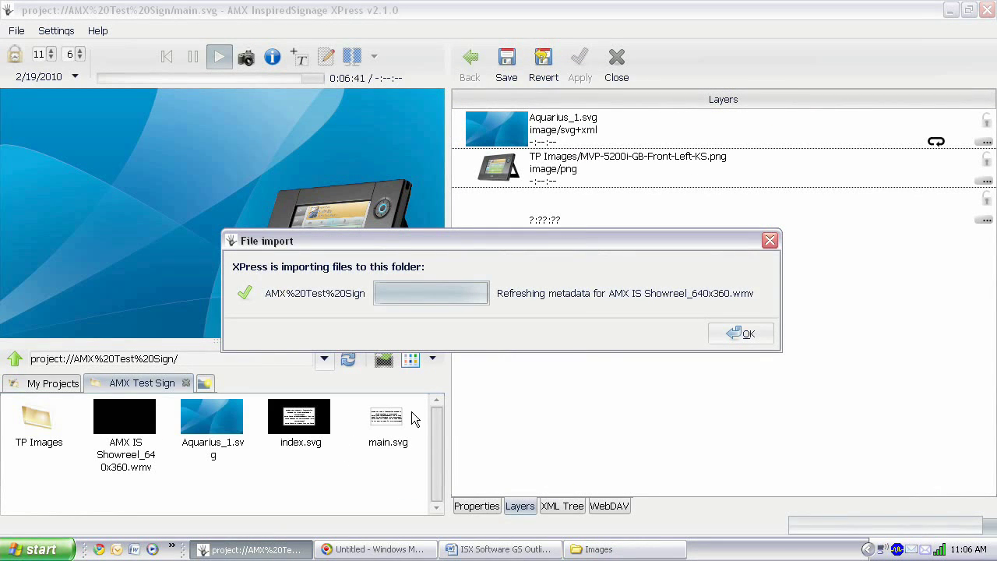
{"action": "left_click", "coordinate": [740, 329]}
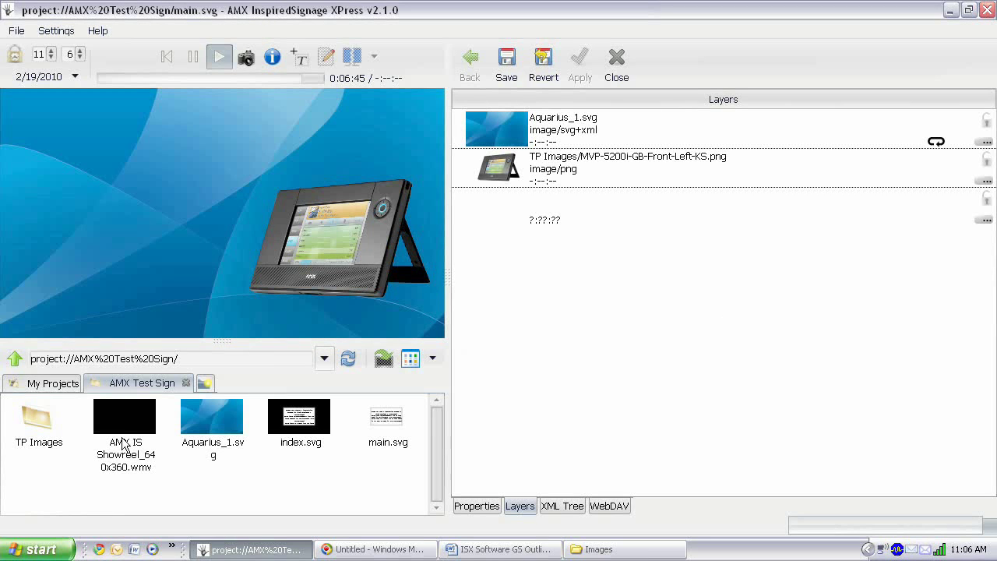
- Add the AMX IS Showreel video to the sign, pause playback, and fit its frame beside the touch panel image on the left
{"action": "left_click_drag", "start_coordinate": [119, 422], "coordinate": [92, 216]}
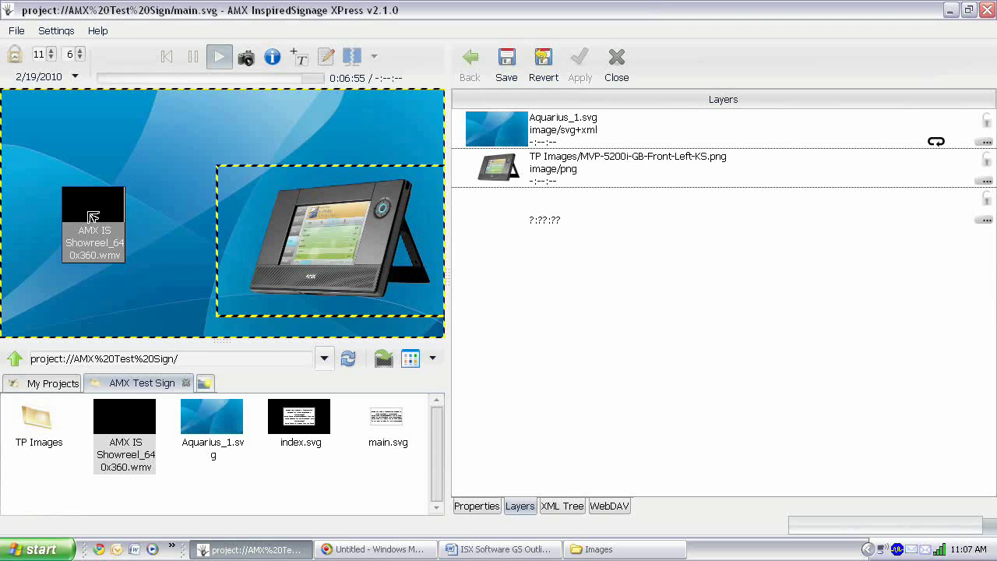
{"action": "left_click_drag", "start_coordinate": [93, 216], "coordinate": [71, 213]}
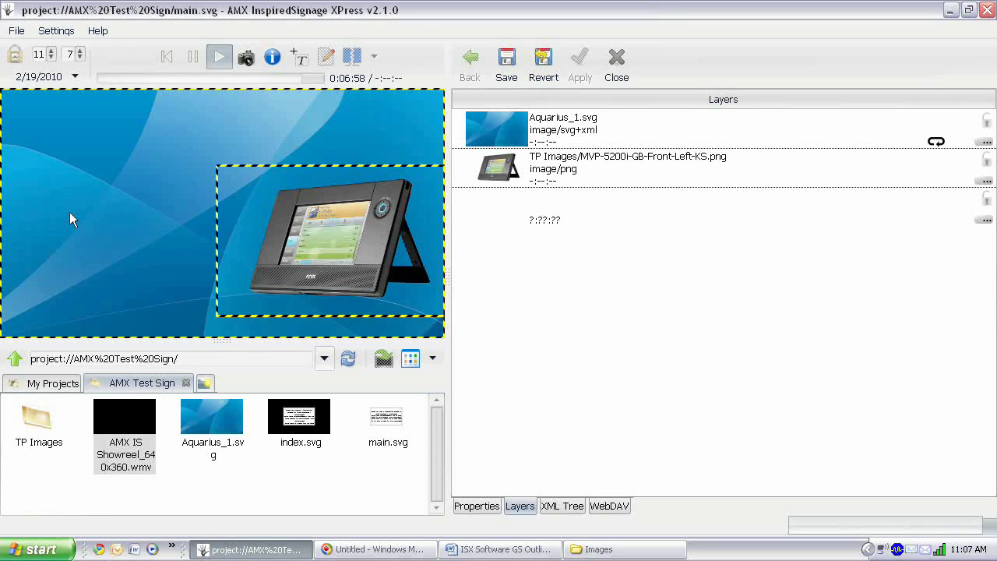
{"action": "left_click_drag", "start_coordinate": [186, 208], "coordinate": [82, 234]}
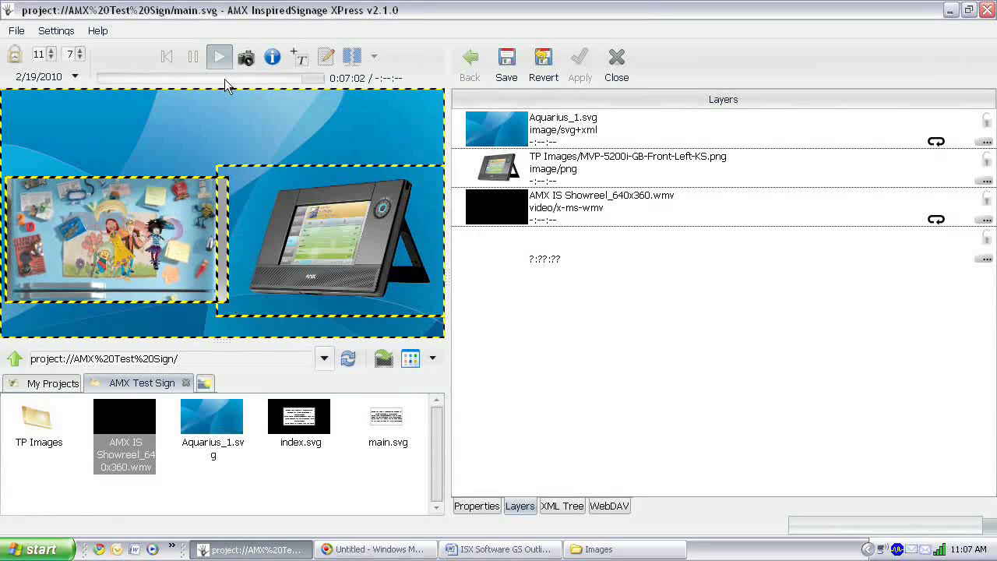
{"action": "left_click", "coordinate": [192, 57]}
{"action": "mouse_move", "coordinate": [221, 230]}
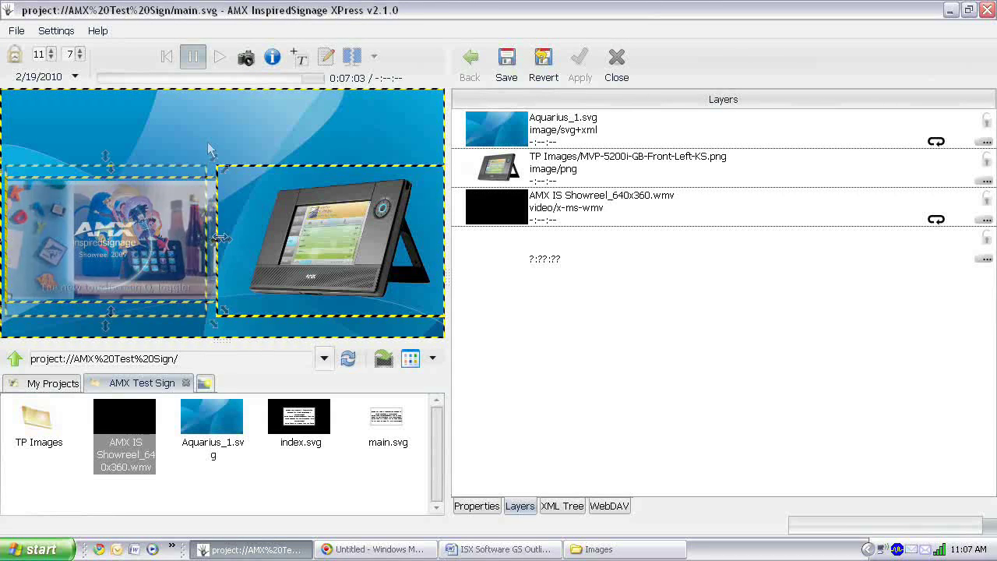
{"action": "mouse_move", "coordinate": [39, 230]}
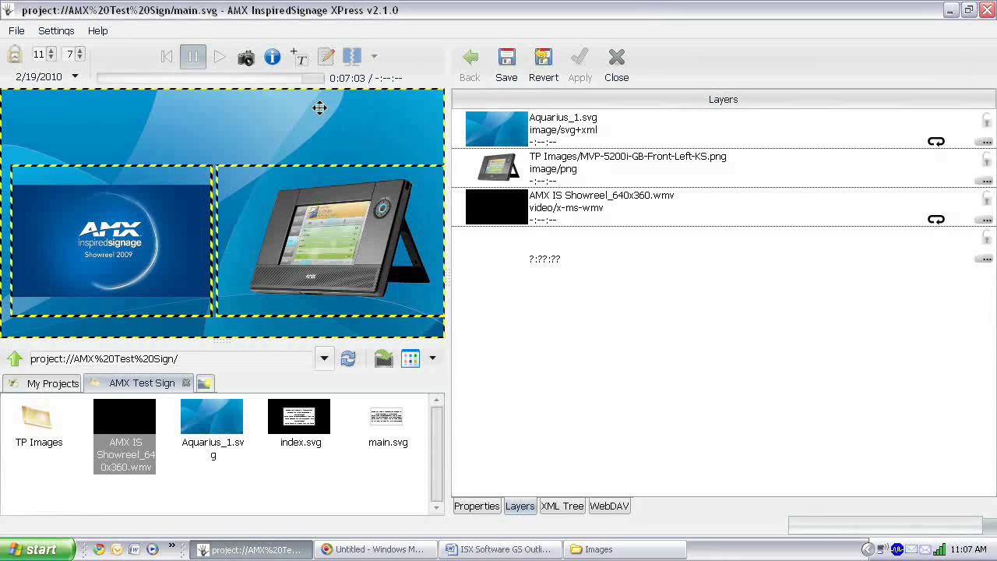
{"action": "mouse_move", "coordinate": [267, 180]}
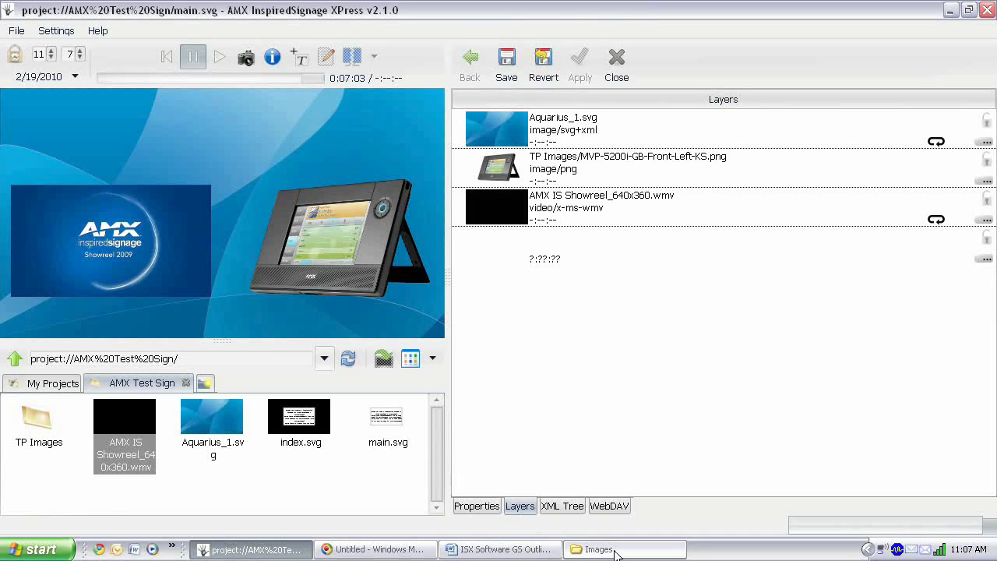
- Import AMU Logo.svg from the Images folder into the AMX Test Sign project and return to the sign editor
{"action": "left_click", "coordinate": [577, 549]}
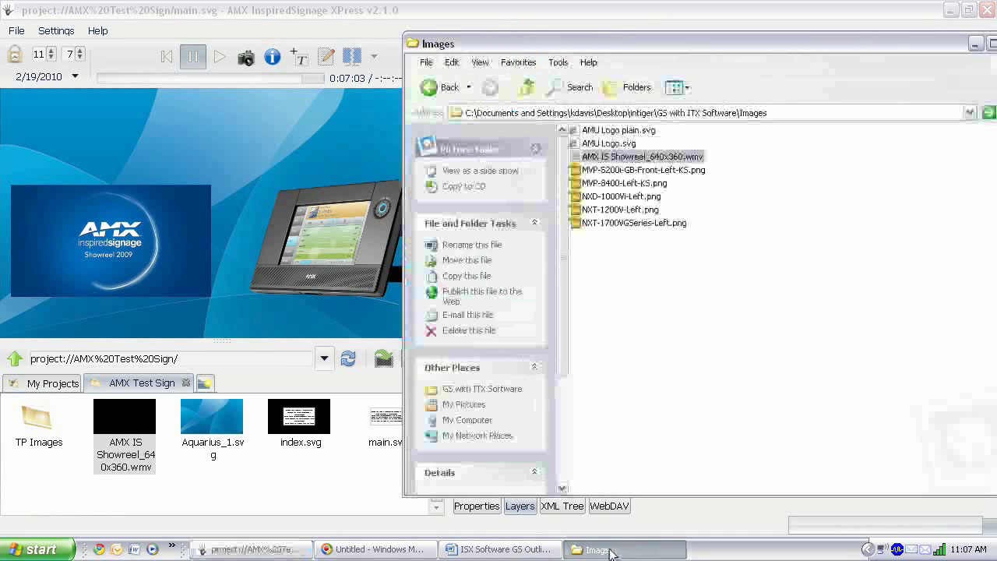
{"action": "left_click", "coordinate": [588, 131]}
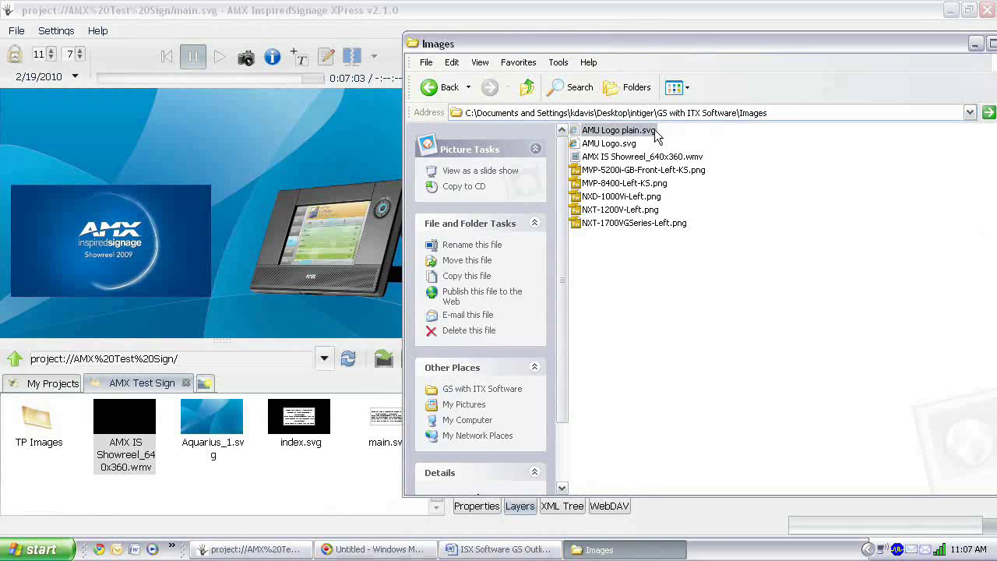
{"action": "left_click", "coordinate": [583, 147]}
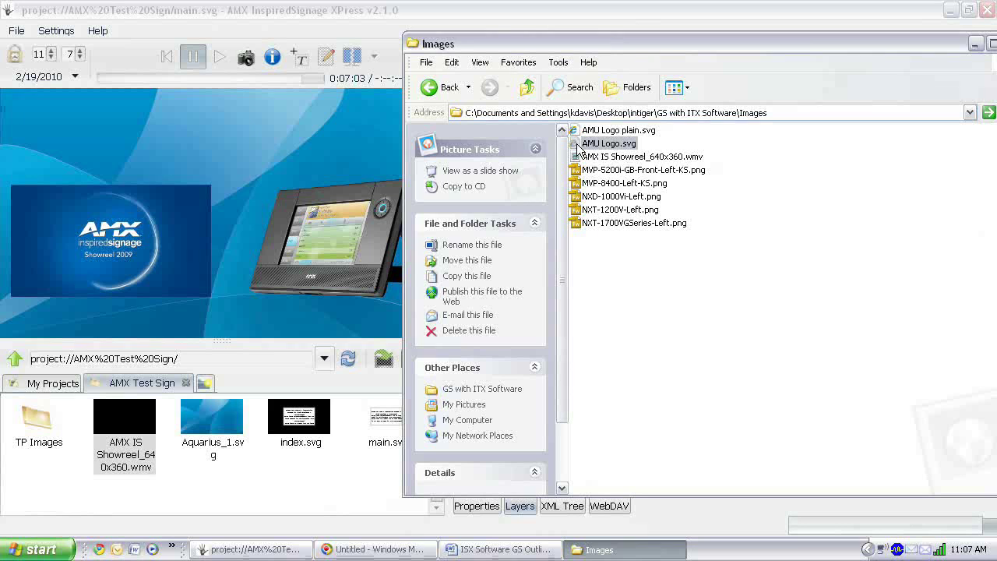
{"action": "left_click_drag", "start_coordinate": [578, 148], "coordinate": [256, 479]}
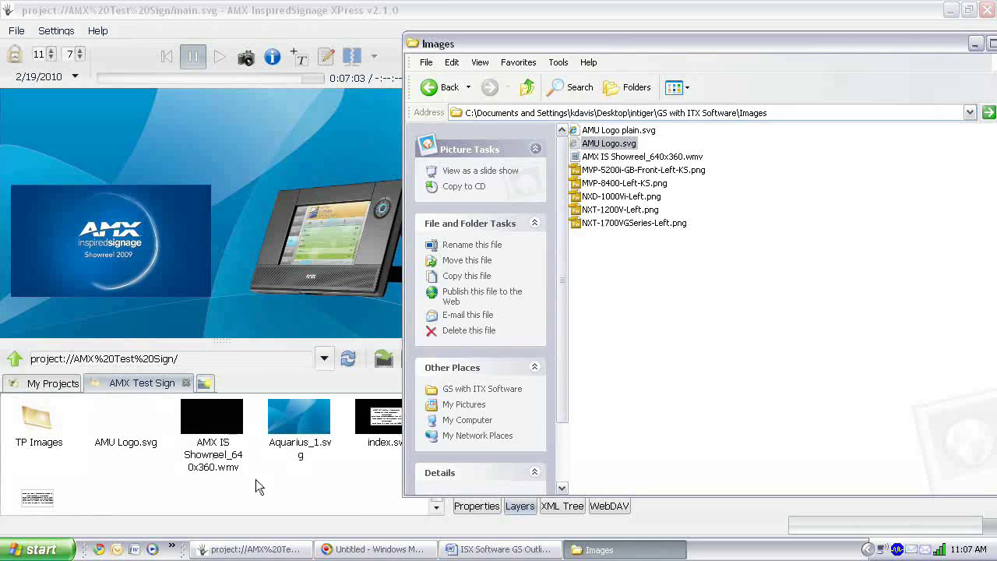
{"action": "left_click", "coordinate": [804, 8]}
- Add AMU Logo.svg to the sign and shrink it into the canvas's upper-left corner above the video
{"action": "left_click_drag", "start_coordinate": [121, 442], "coordinate": [84, 122]}
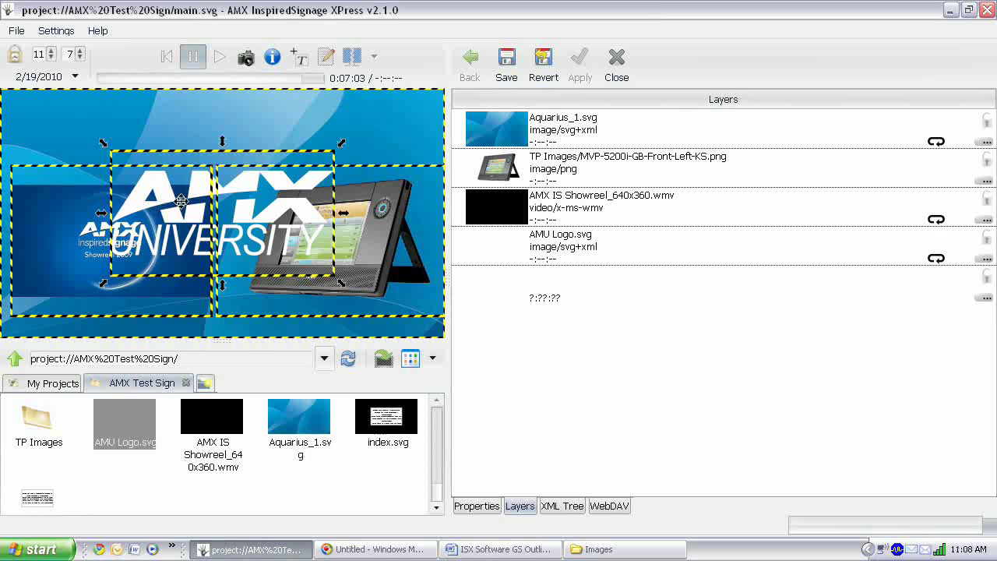
{"action": "left_click_drag", "start_coordinate": [113, 153], "coordinate": [36, 113]}
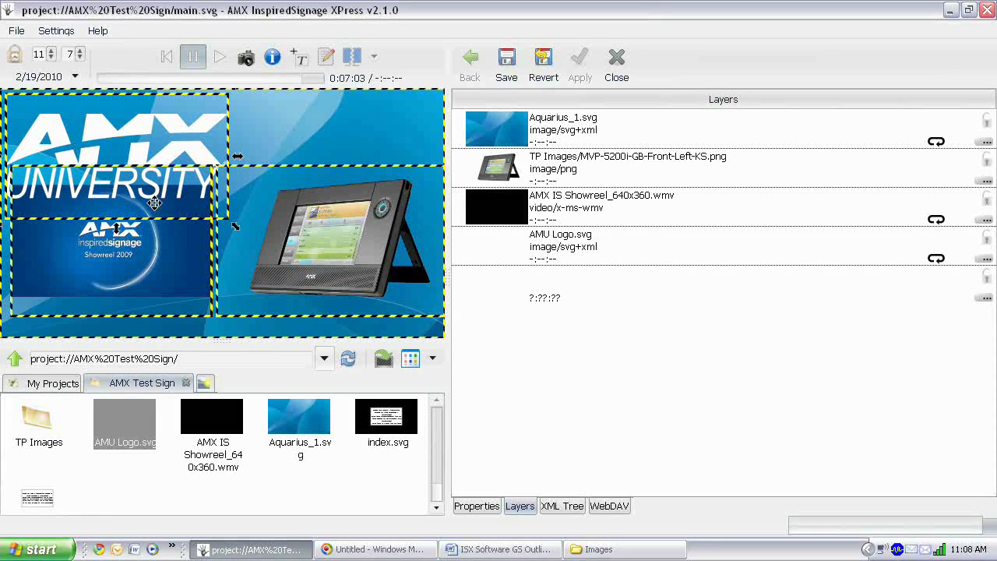
{"action": "left_click_drag", "start_coordinate": [224, 222], "coordinate": [102, 143]}
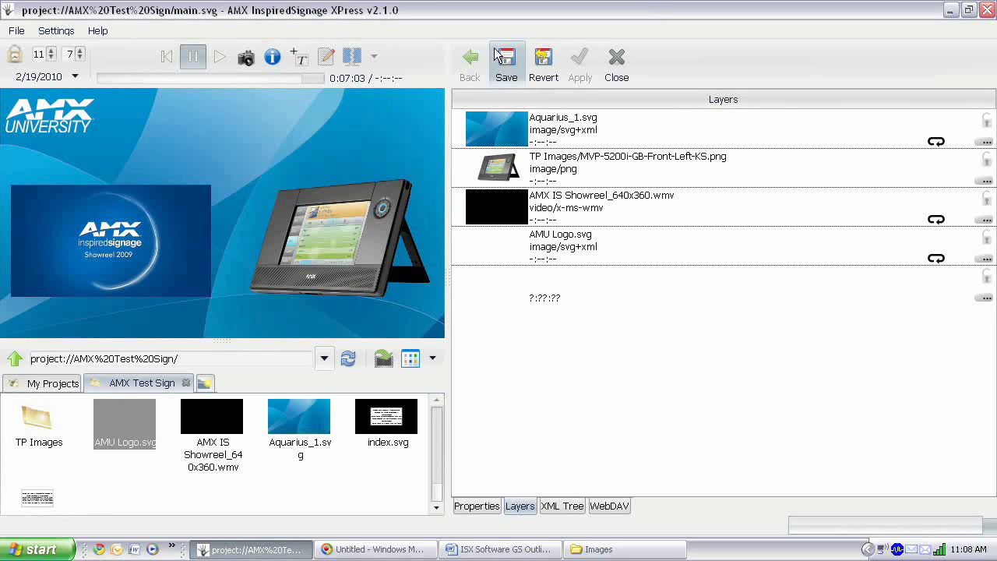
- Add a text box to the right of the AMX University logo, reduce its height and widen it across the top of the sign
{"action": "left_click", "coordinate": [300, 59]}
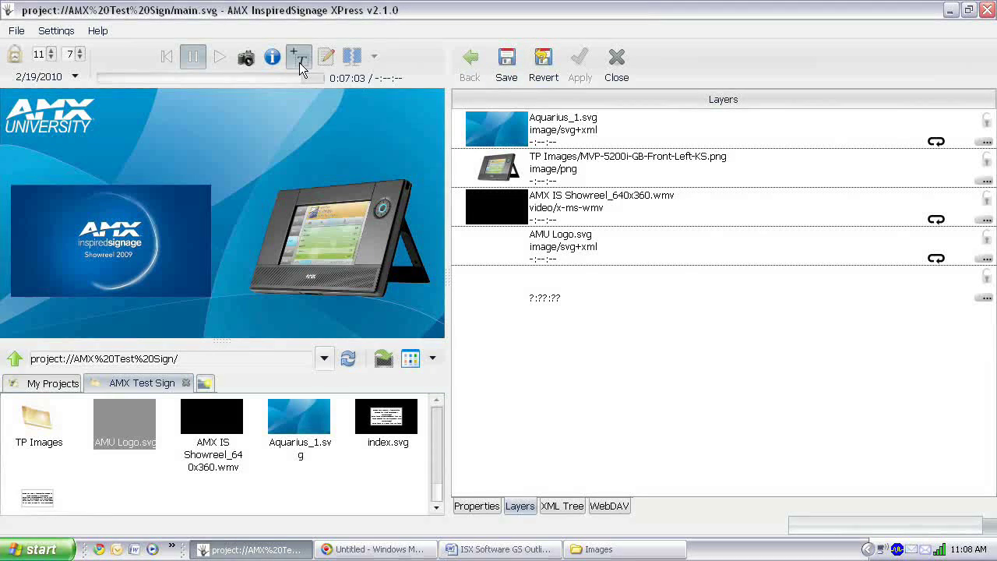
{"action": "left_click_drag", "start_coordinate": [187, 150], "coordinate": [183, 111]}
{"action": "left_click_drag", "start_coordinate": [217, 243], "coordinate": [217, 158]}
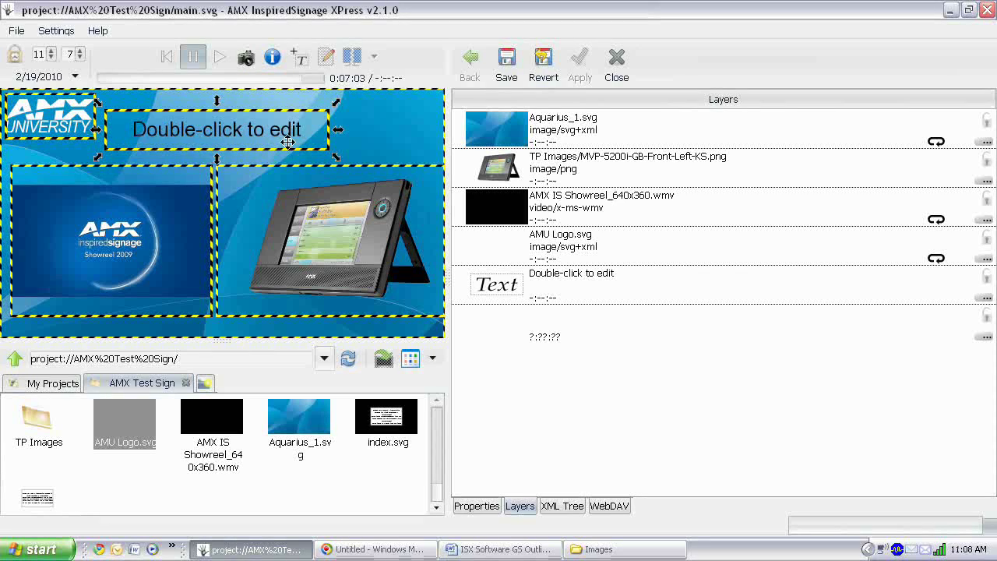
{"action": "left_click_drag", "start_coordinate": [338, 130], "coordinate": [403, 129]}
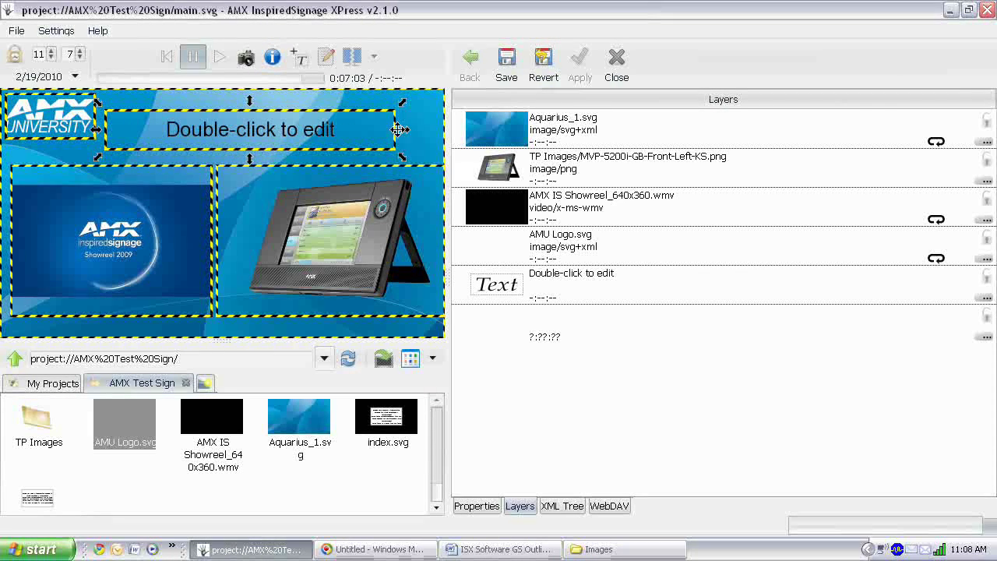
- Replace the placeholder in the text box beside the logo with "Welcome to Inspired XPress!"
{"action": "left_click", "coordinate": [210, 128]}
{"action": "key", "text": "ctrl+a"}
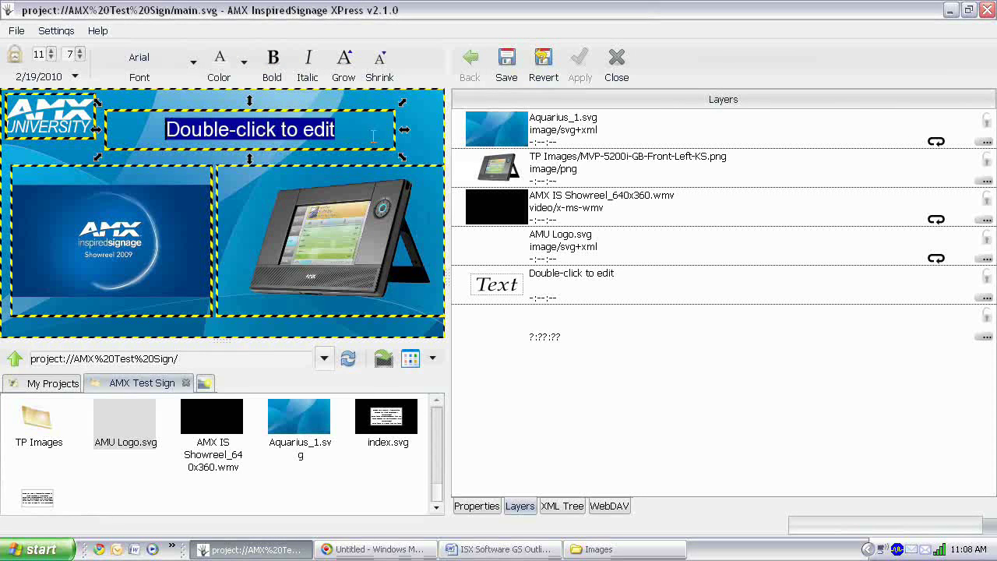
{"action": "type", "text": "Welcome to Inspired XPress!"}
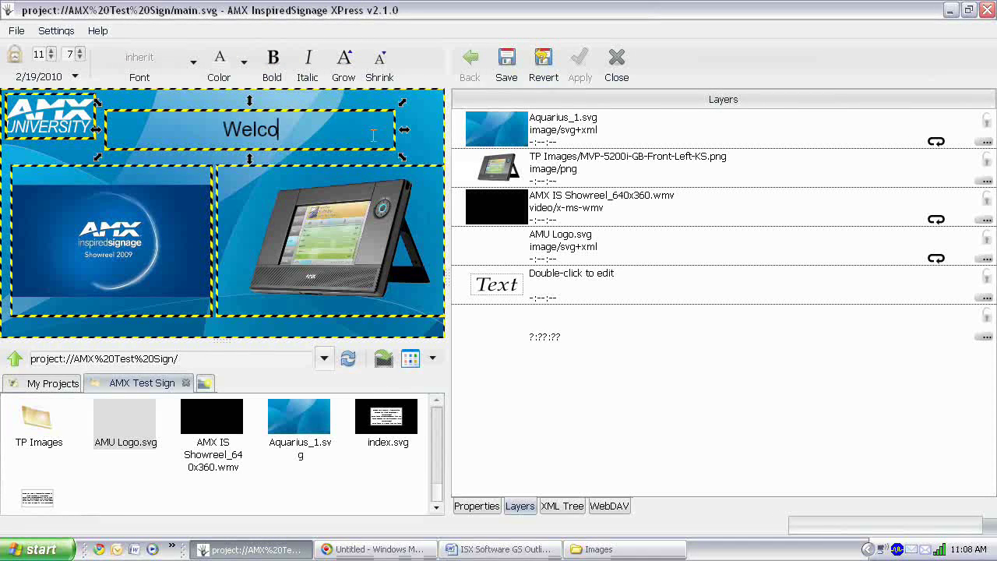
{"action": "left_click", "coordinate": [423, 134]}
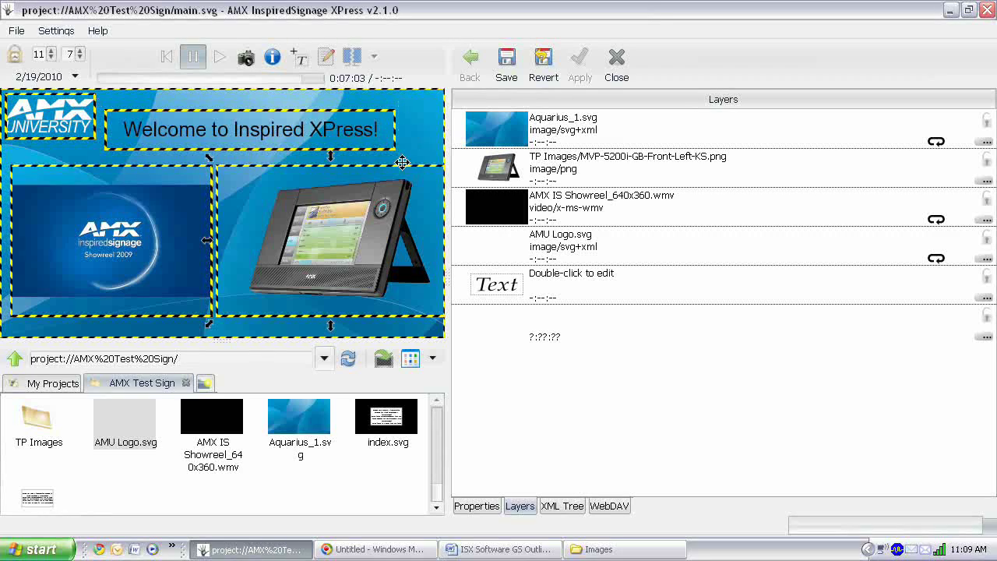
- Color the whole "Welcome to Inspired XPress!" title white and make it bold
{"action": "double_click", "coordinate": [304, 129]}
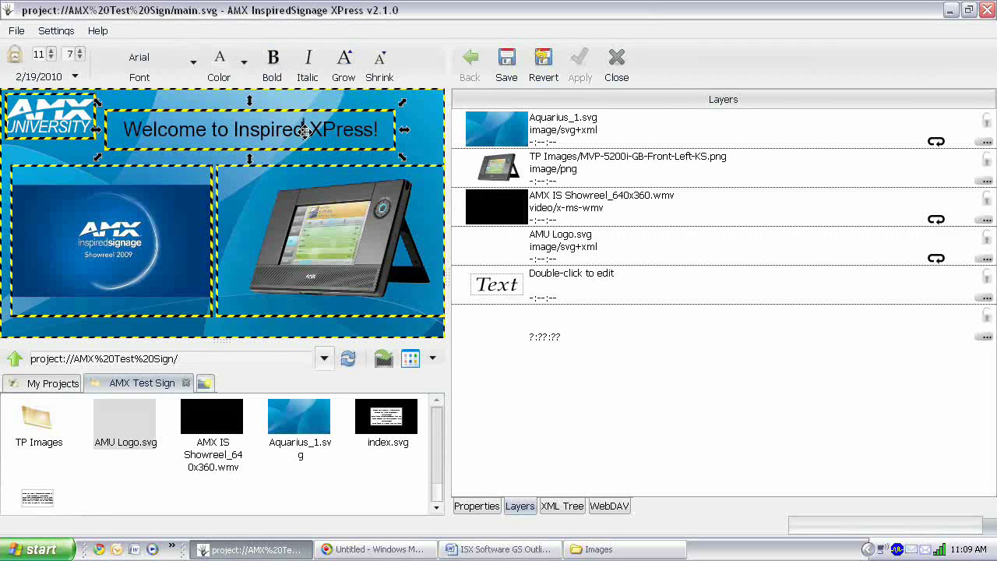
{"action": "left_click_drag", "start_coordinate": [379, 130], "coordinate": [100, 127]}
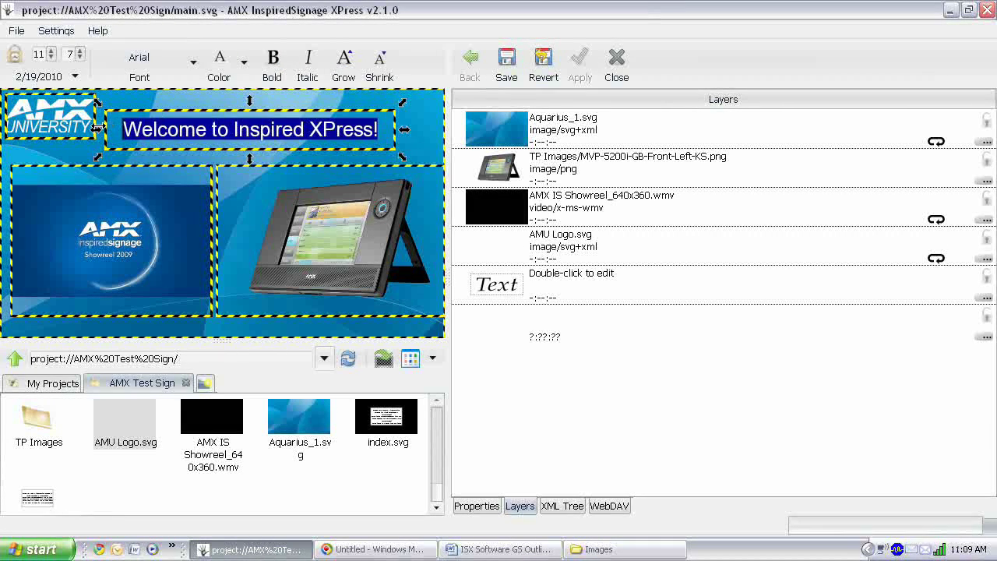
{"action": "left_click", "coordinate": [244, 64]}
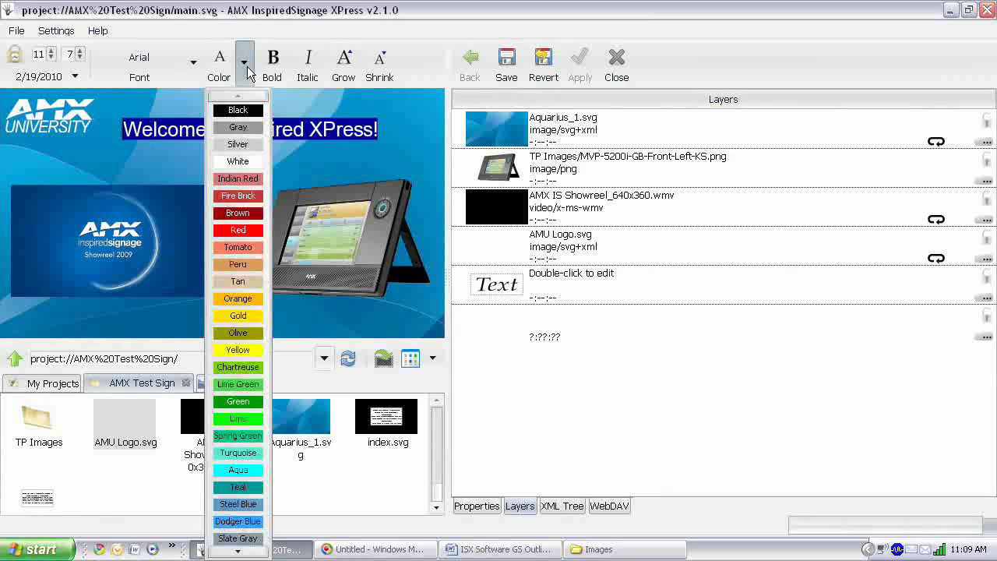
{"action": "left_click", "coordinate": [238, 161]}
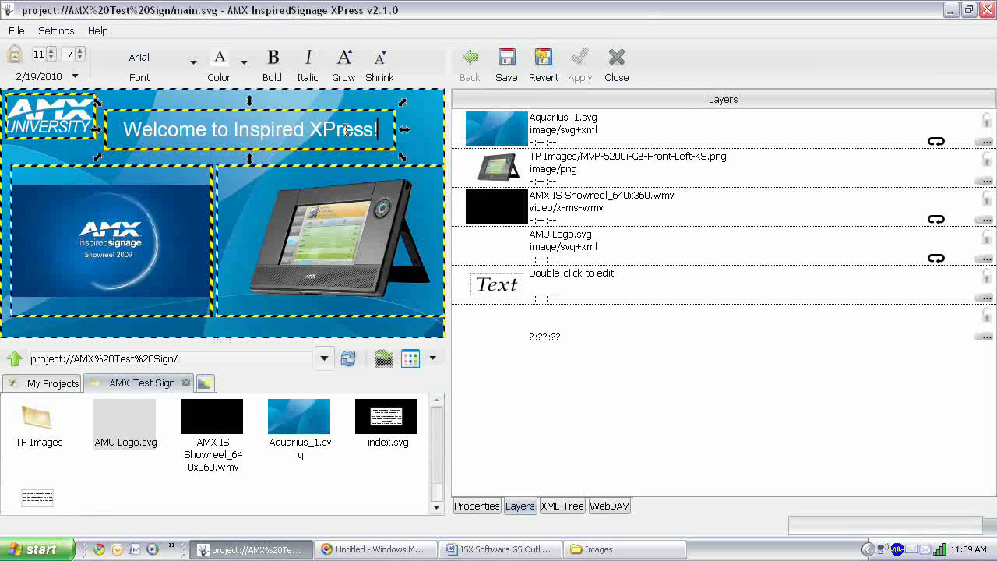
{"action": "left_click_drag", "start_coordinate": [377, 130], "coordinate": [119, 129]}
{"action": "left_click", "coordinate": [274, 73]}
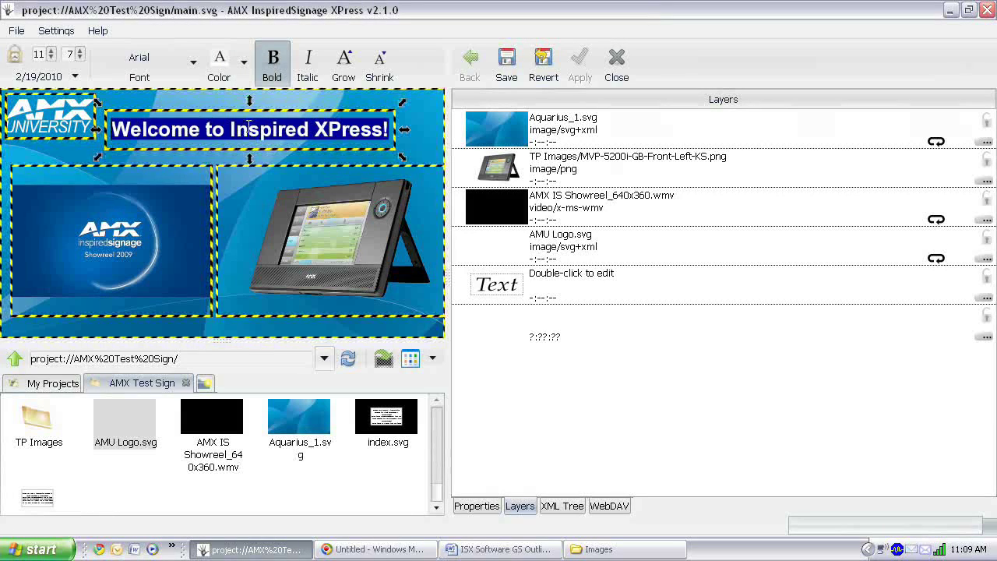
- Set the words "Inspired XPress!" in the title to the Impact font and finish editing the text
{"action": "left_click_drag", "start_coordinate": [387, 129], "coordinate": [267, 124]}
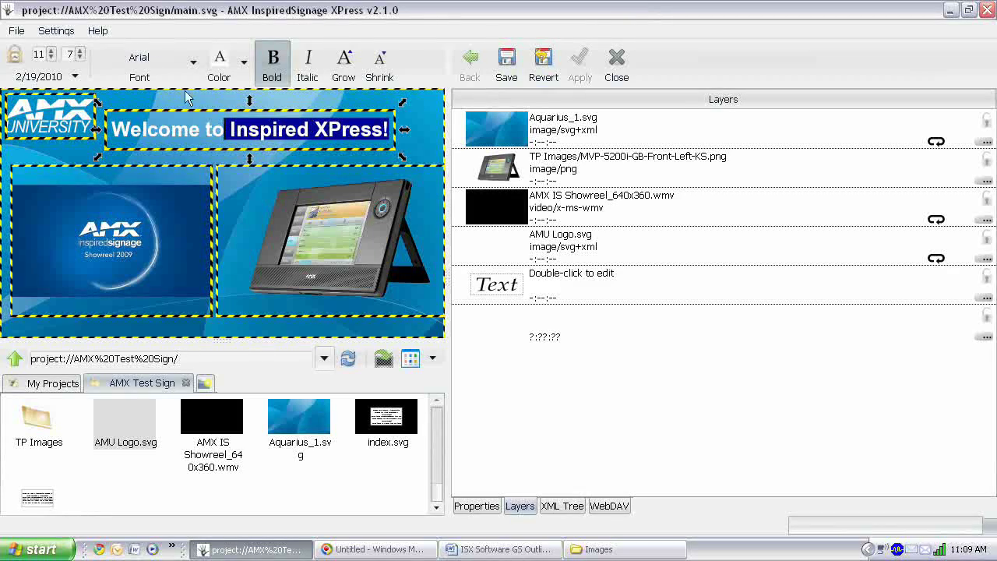
{"action": "left_click", "coordinate": [193, 61]}
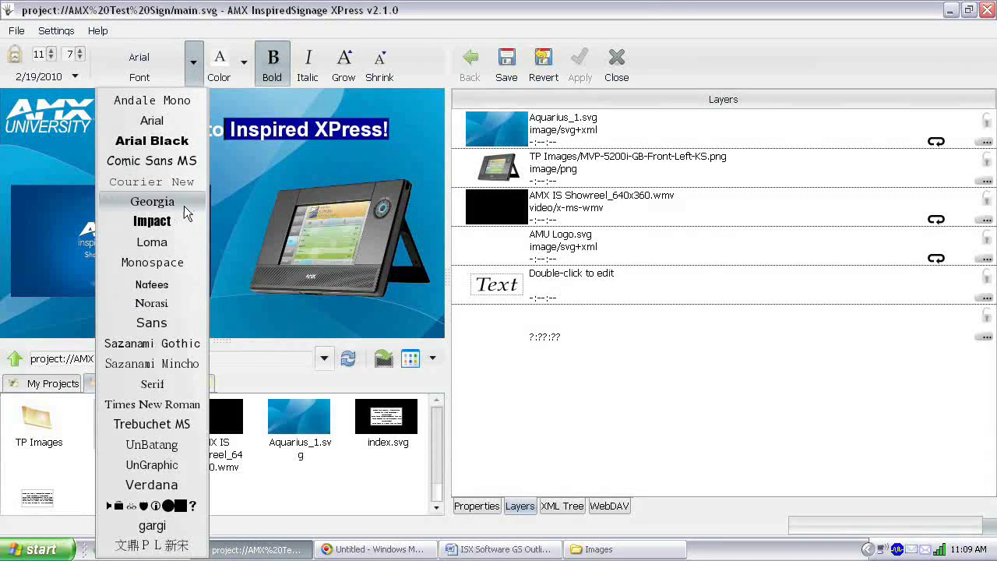
{"action": "left_click", "coordinate": [182, 221]}
{"action": "left_click", "coordinate": [199, 130]}
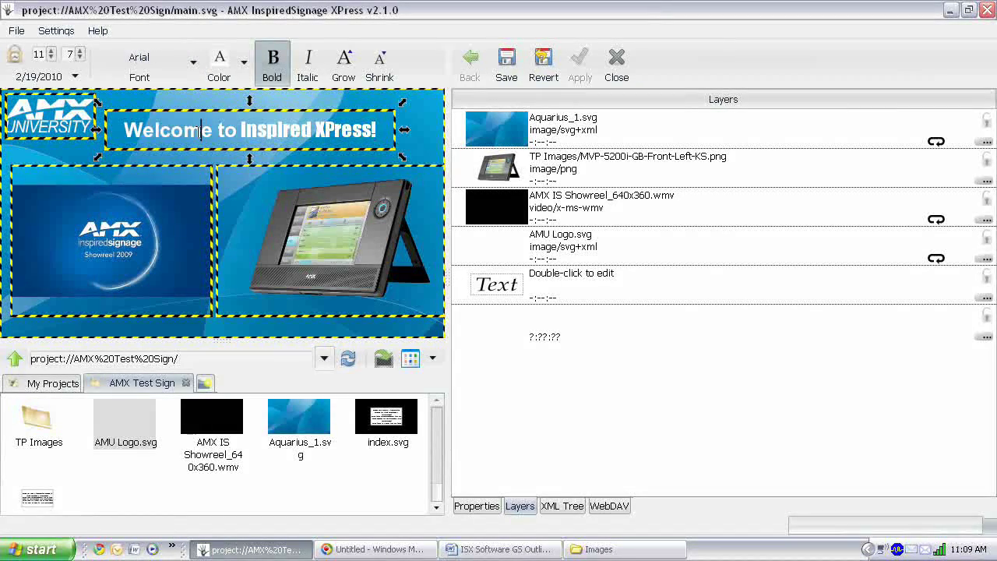
{"action": "left_click", "coordinate": [434, 136]}
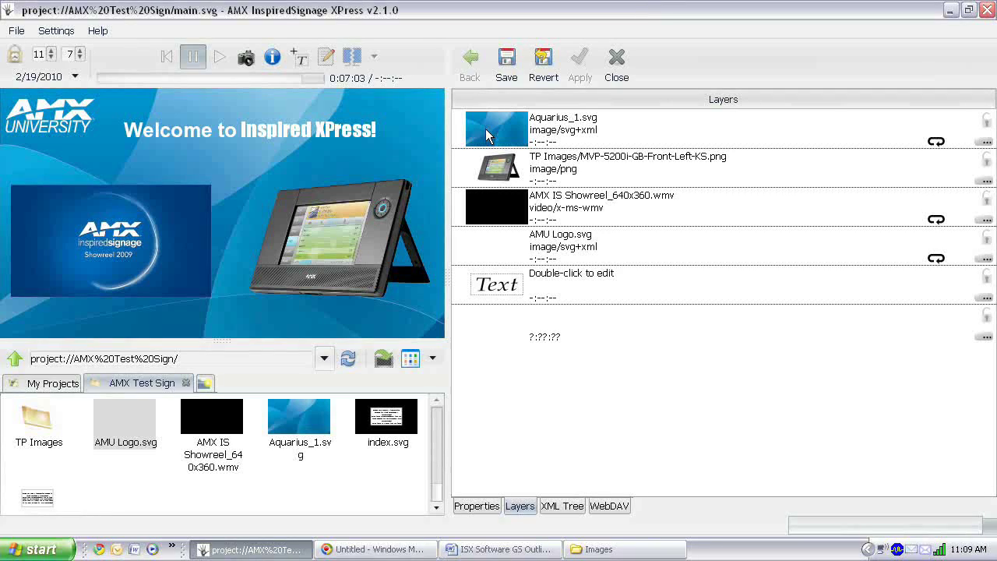
- Save the finished main.svg sign and close it
{"action": "key", "text": "ctrl+a"}
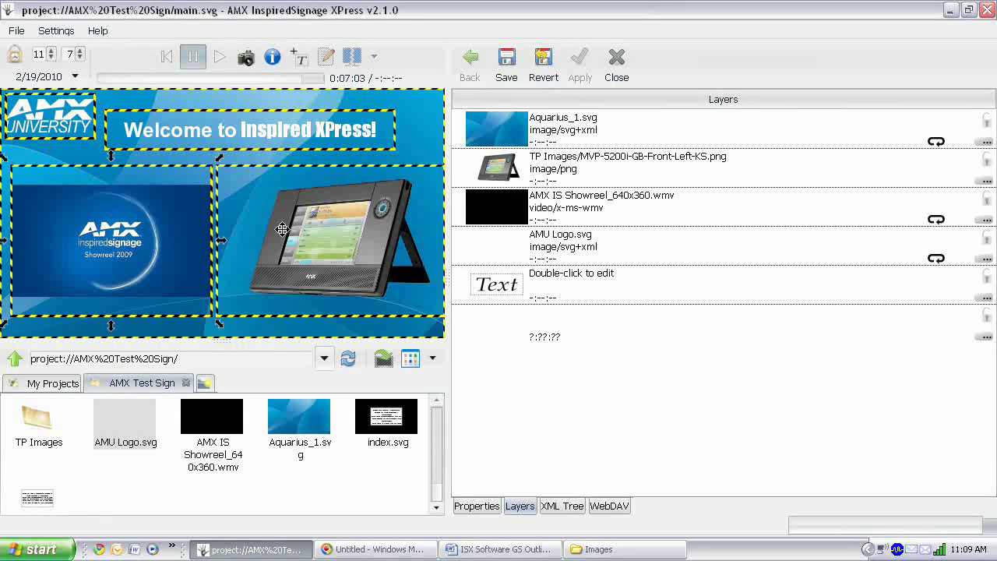
{"action": "left_click", "coordinate": [607, 384]}
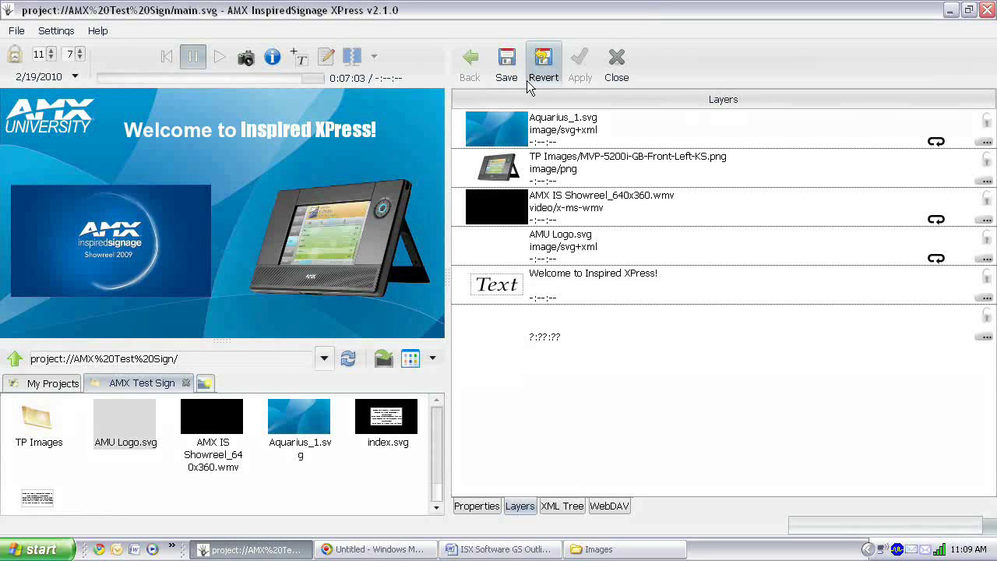
{"action": "left_click", "coordinate": [502, 78]}
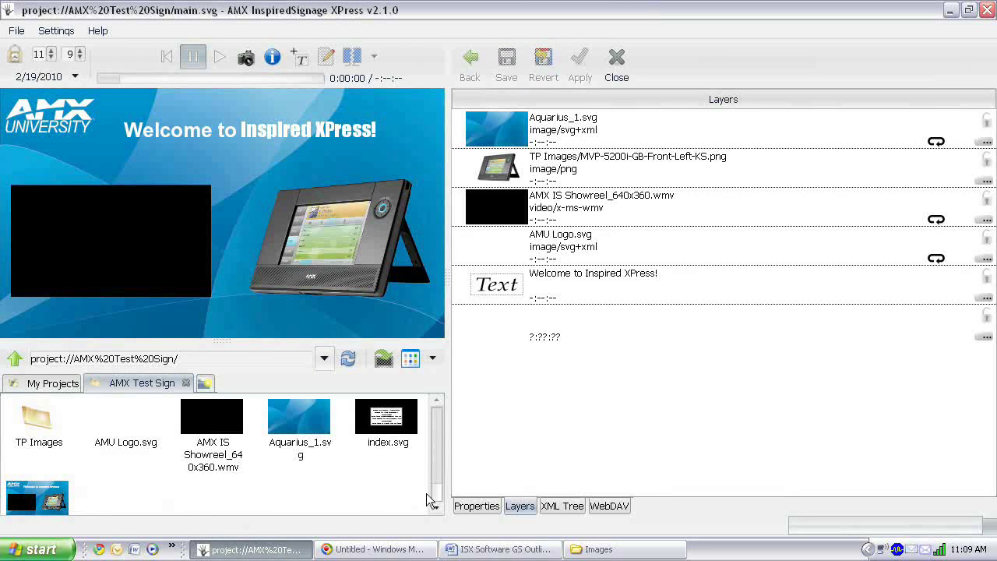
{"action": "left_click_drag", "start_coordinate": [437, 476], "coordinate": [437, 486]}
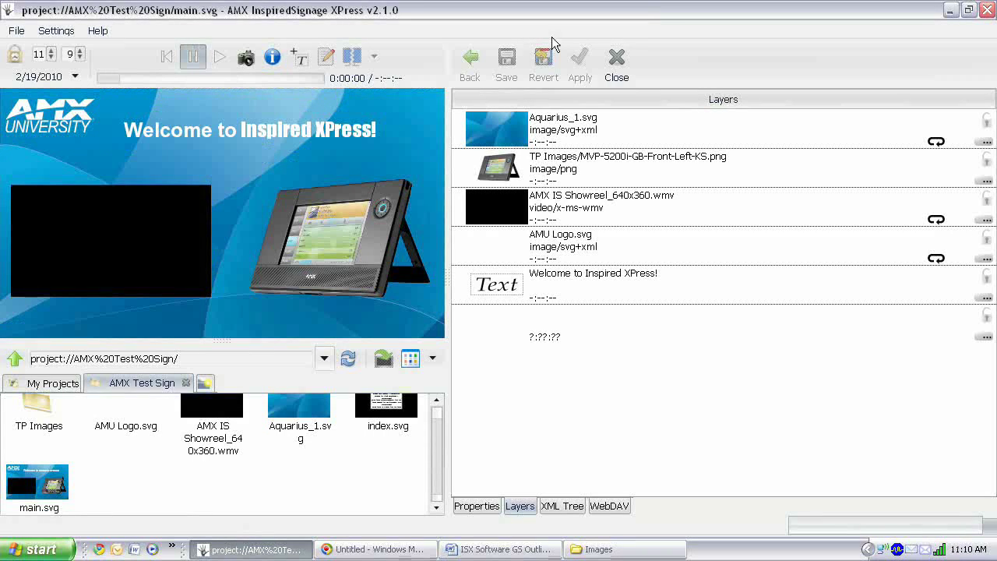
{"action": "left_click", "coordinate": [616, 61]}
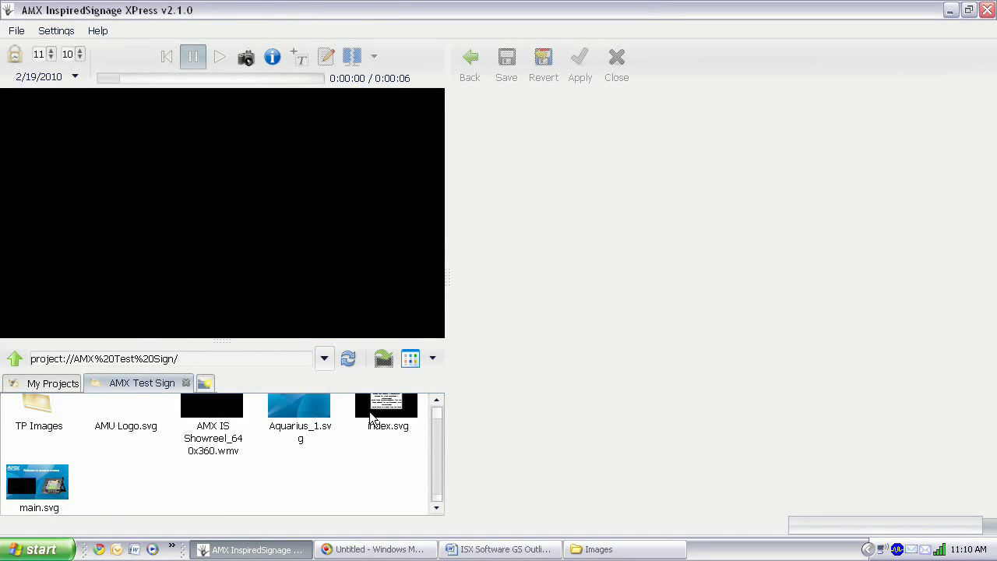
- Open index.svg from the AMX Test Sign project and delete its placeholder instruction text box
{"action": "left_click", "coordinate": [369, 411]}
{"action": "double_click", "coordinate": [371, 419]}
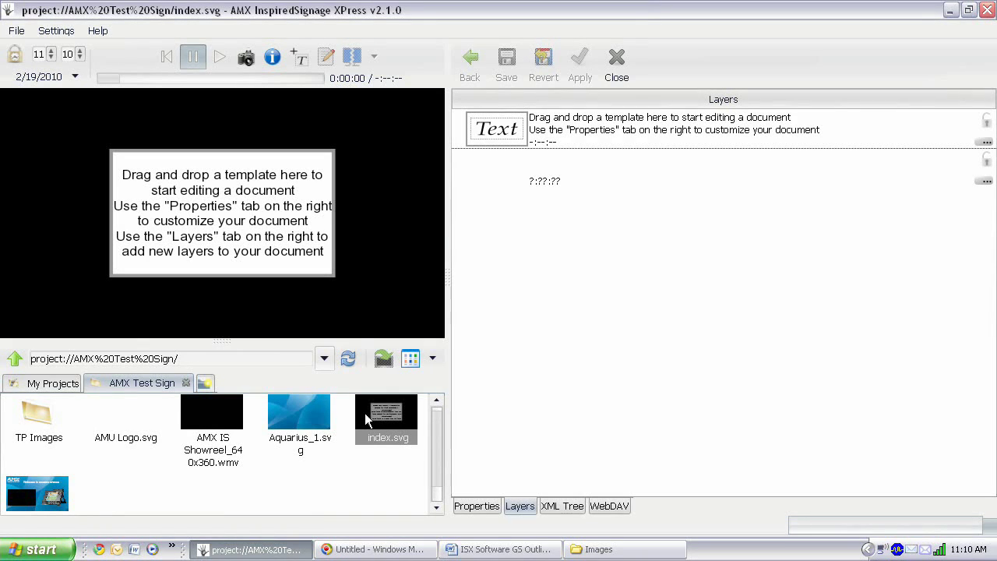
{"action": "right_click", "coordinate": [317, 185]}
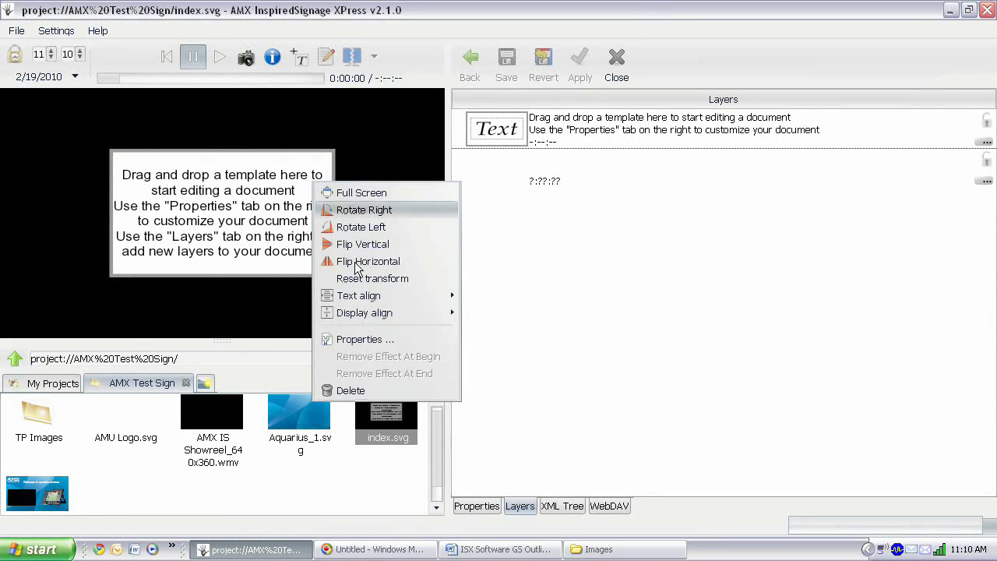
{"action": "left_click", "coordinate": [363, 390]}
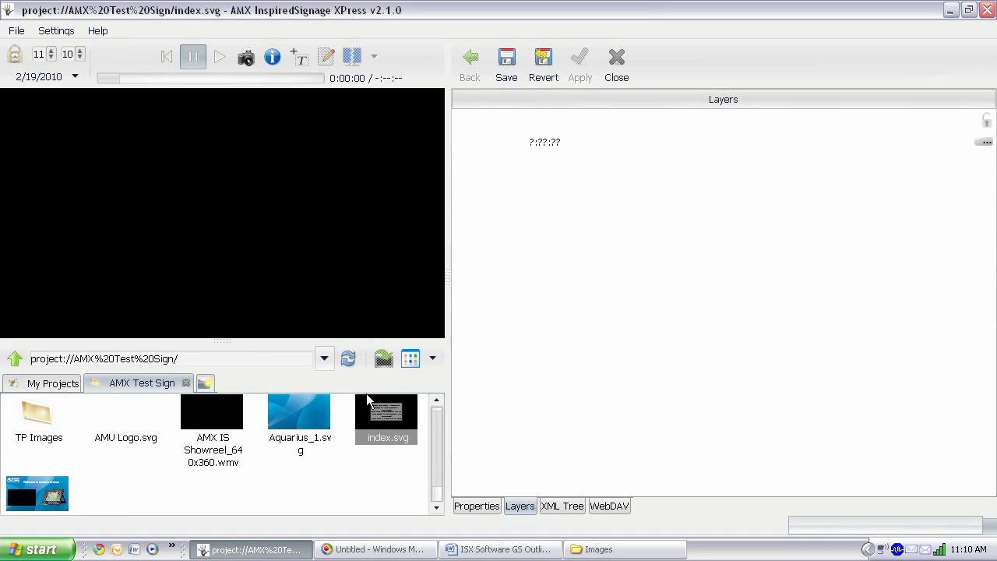
- Add main.svg to the empty index.svg document, make it full screen, and save the document
{"action": "left_click_drag", "start_coordinate": [54, 495], "coordinate": [62, 160]}
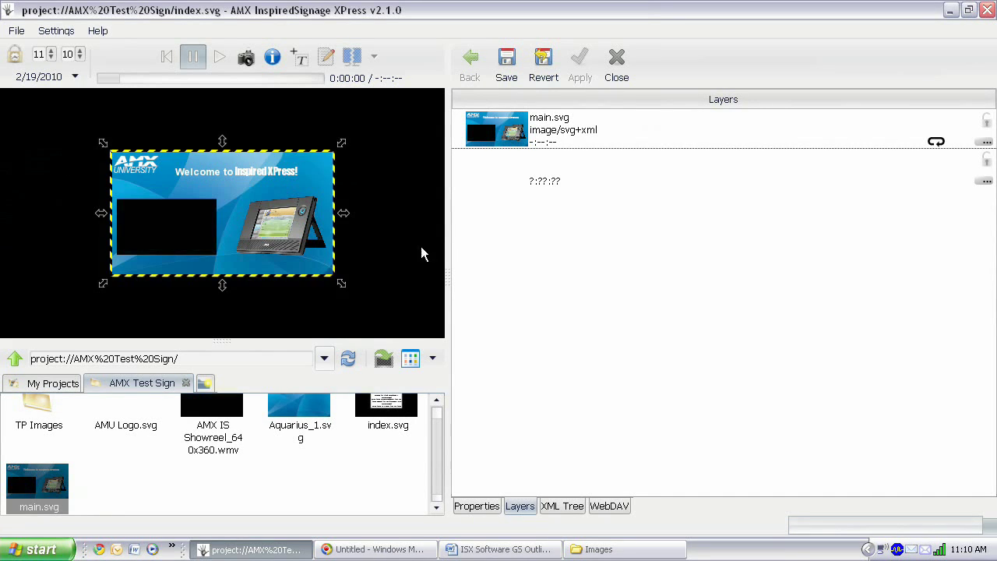
{"action": "right_click", "coordinate": [269, 210]}
{"action": "left_click", "coordinate": [325, 225]}
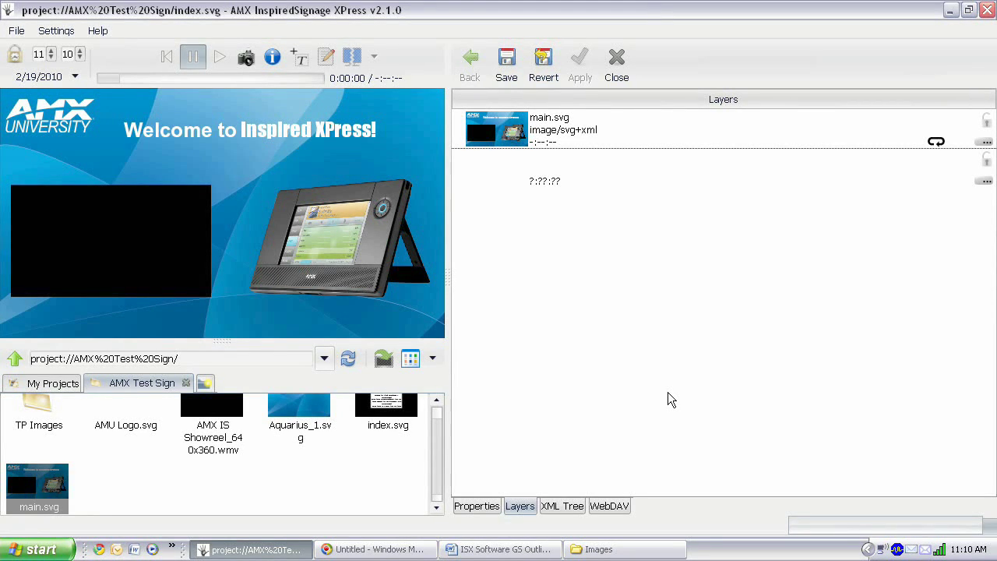
{"action": "left_click", "coordinate": [510, 64]}
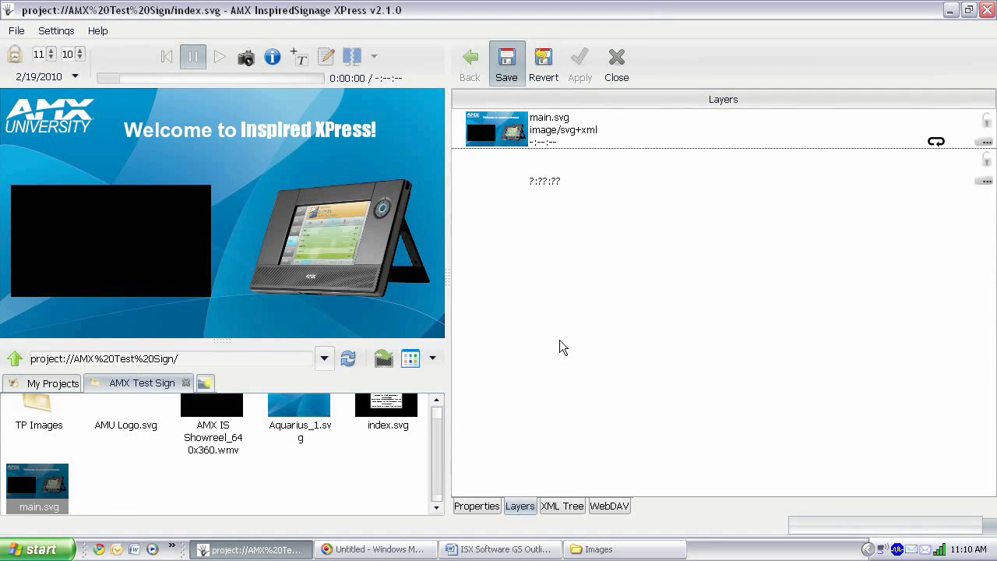
- Close the AMX Test Sign project folder and open My Devices from the Workspace beside My Projects
{"action": "left_click", "coordinate": [186, 383]}
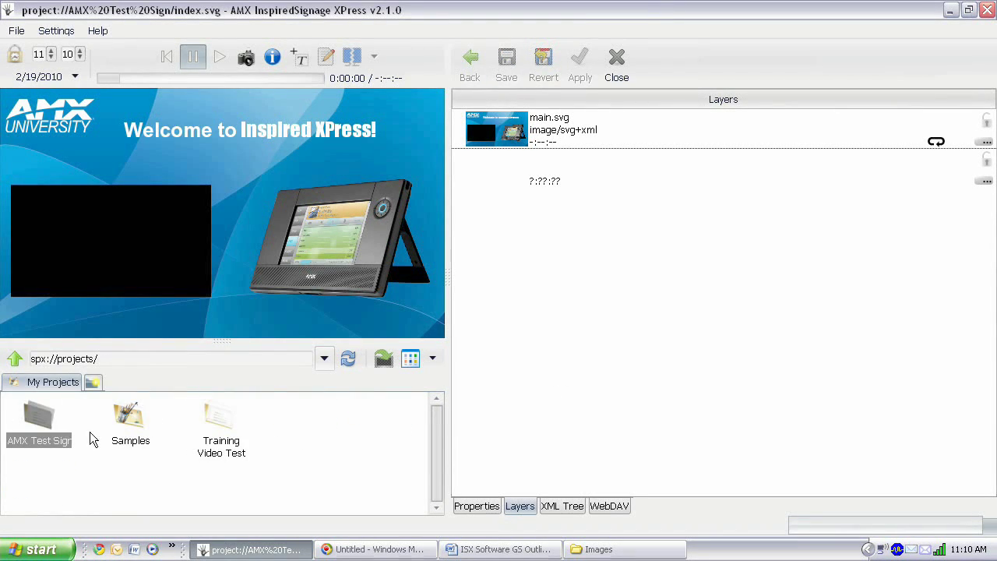
{"action": "left_click", "coordinate": [91, 383]}
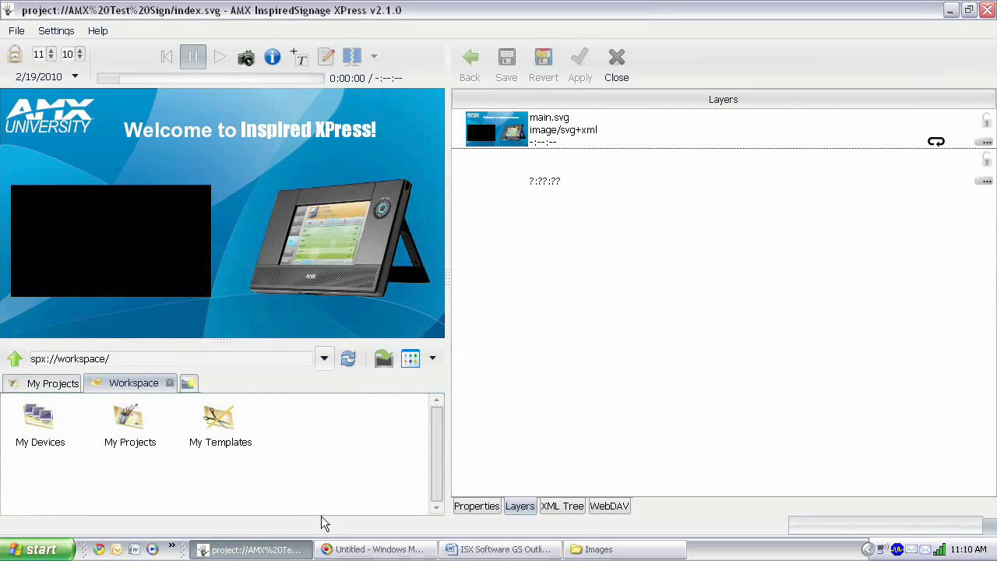
{"action": "double_click", "coordinate": [34, 424]}
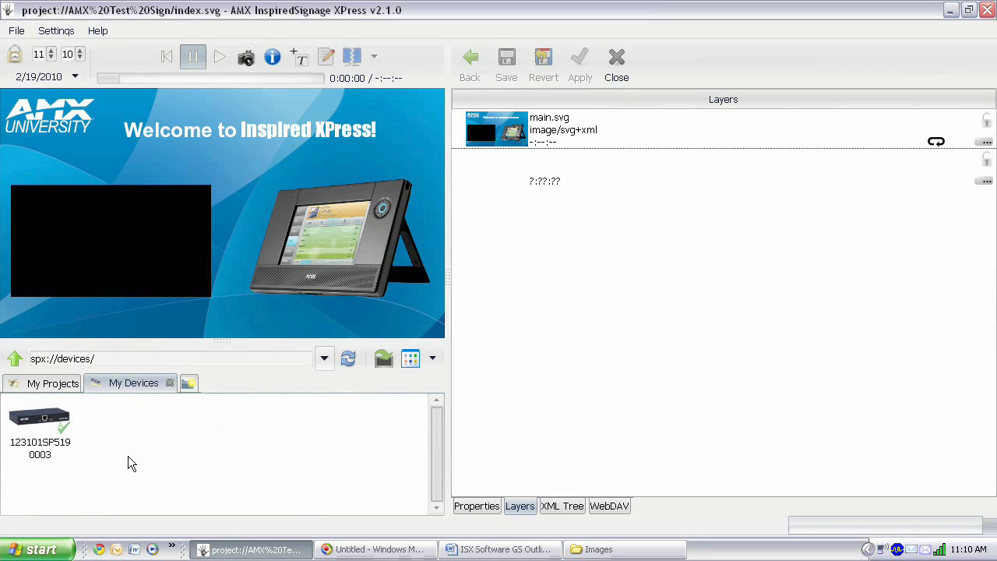
- Publish the AMX Test Sign project to the player in My Devices, dismiss the publishing dialog, and open the player's contents
{"action": "left_click", "coordinate": [53, 383]}
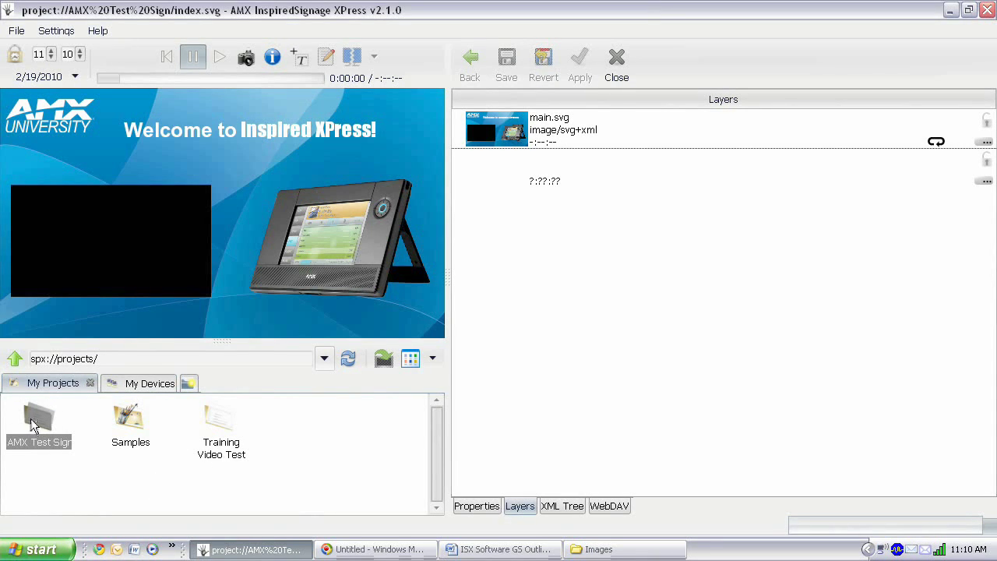
{"action": "mouse_move", "coordinate": [51, 415]}
{"action": "left_mouse_down"}
{"action": "mouse_move", "coordinate": [44, 424]}
{"action": "mouse_move", "coordinate": [43, 388]}
{"action": "mouse_move", "coordinate": [102, 386]}
{"action": "mouse_move", "coordinate": [49, 422]}
{"action": "mouse_move", "coordinate": [47, 393]}
{"action": "mouse_move", "coordinate": [161, 388]}
{"action": "mouse_move", "coordinate": [37, 388]}
{"action": "mouse_move", "coordinate": [175, 387]}
{"action": "mouse_move", "coordinate": [158, 393]}
{"action": "mouse_move", "coordinate": [161, 438]}
{"action": "mouse_move", "coordinate": [124, 443]}
{"action": "mouse_move", "coordinate": [132, 443]}
{"action": "mouse_move", "coordinate": [46, 426]}
{"action": "left_mouse_up"}
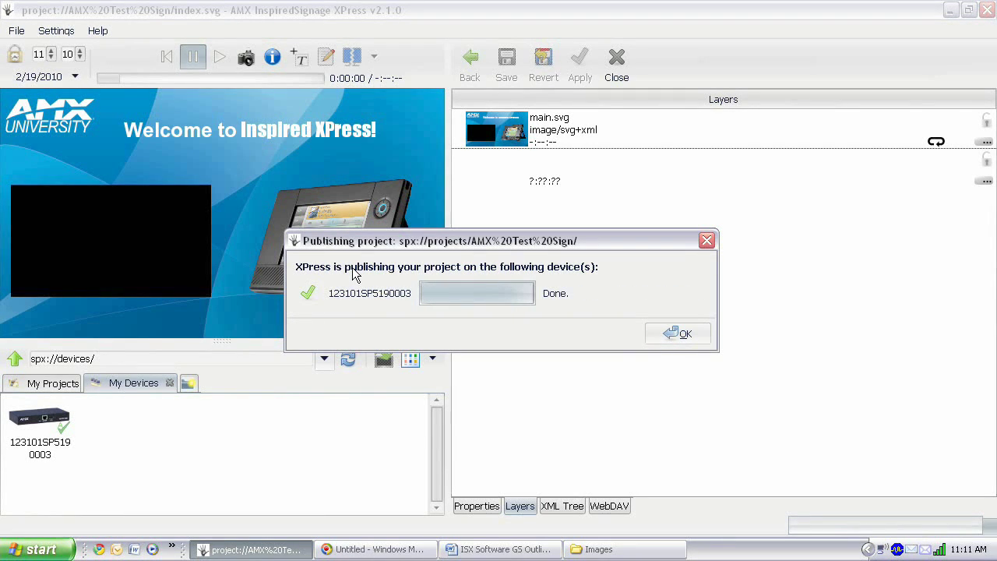
{"action": "left_click", "coordinate": [677, 333]}
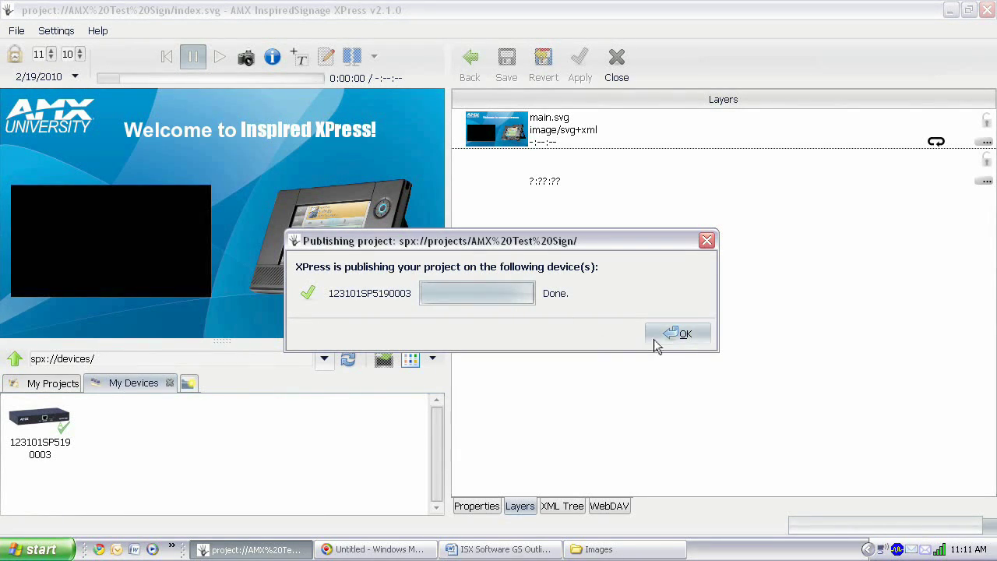
{"action": "left_click", "coordinate": [37, 419]}
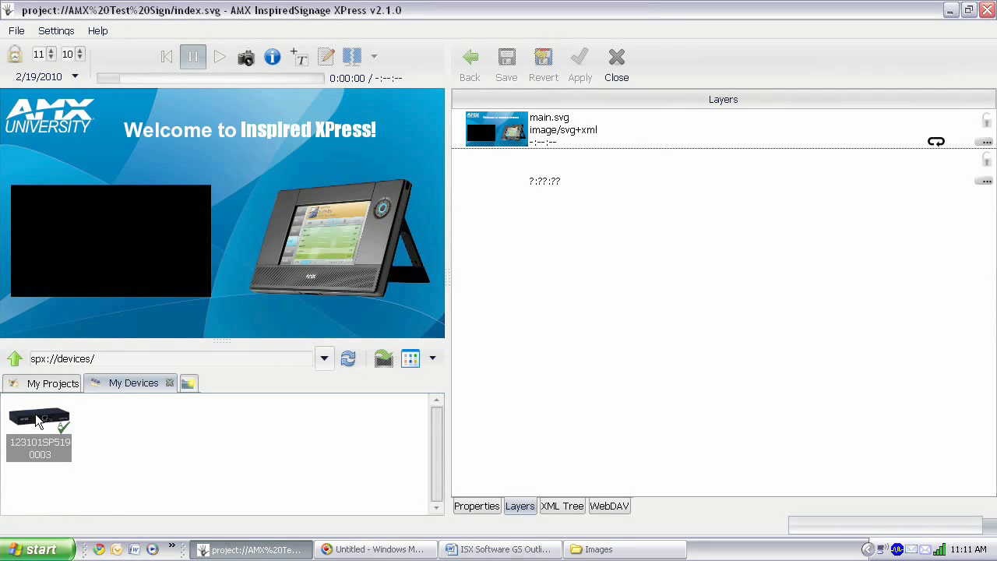
{"action": "double_click", "coordinate": [36, 419]}
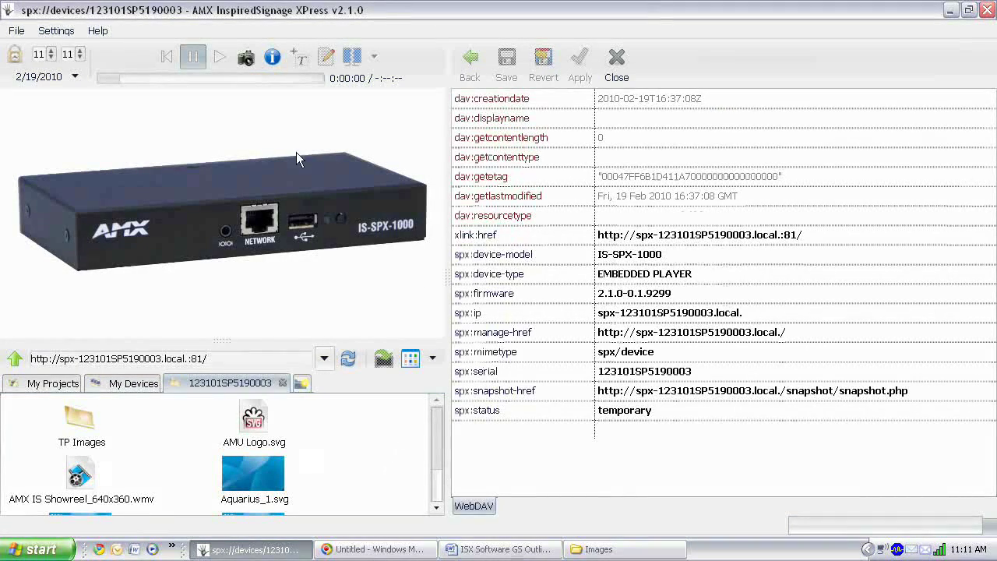